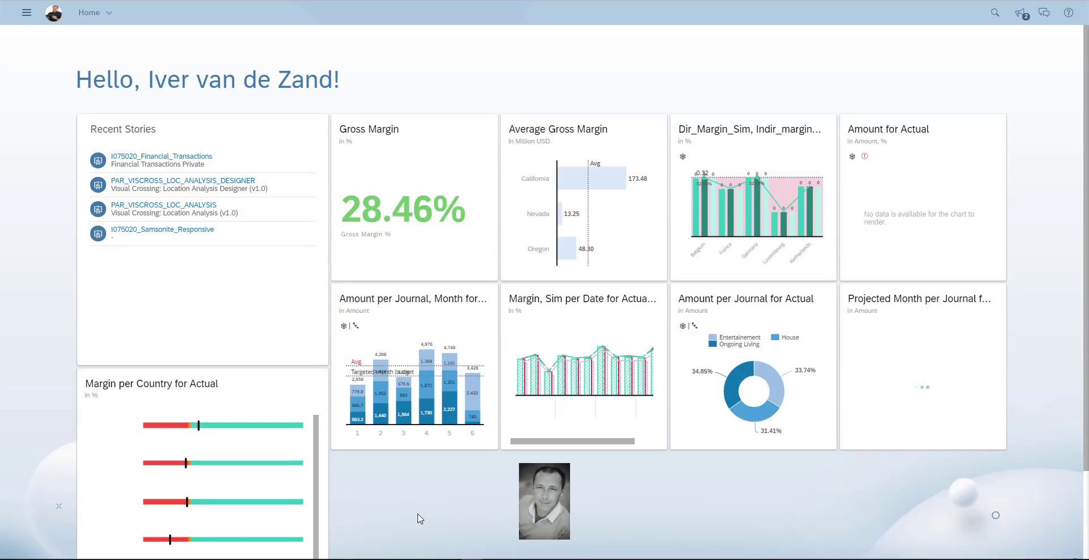
# Browse to the list of available models
pyautogui.click(26, 13)
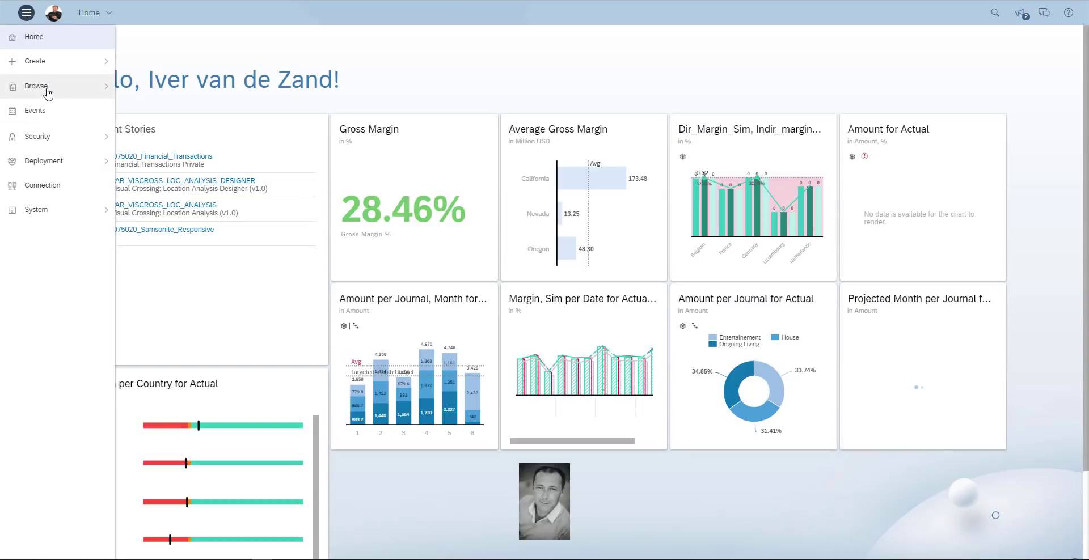
pyautogui.moveTo(87, 95)
pyautogui.click(152, 112)
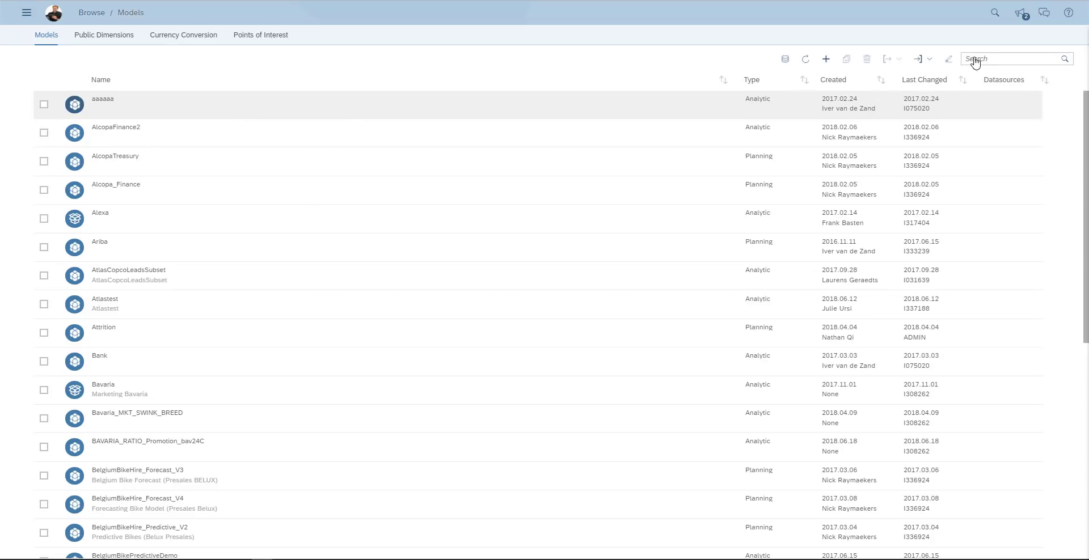
# Search the models for "hifi" and open the HiFiEquip_Plann_NoVar planning model
pyautogui.click(980, 60)
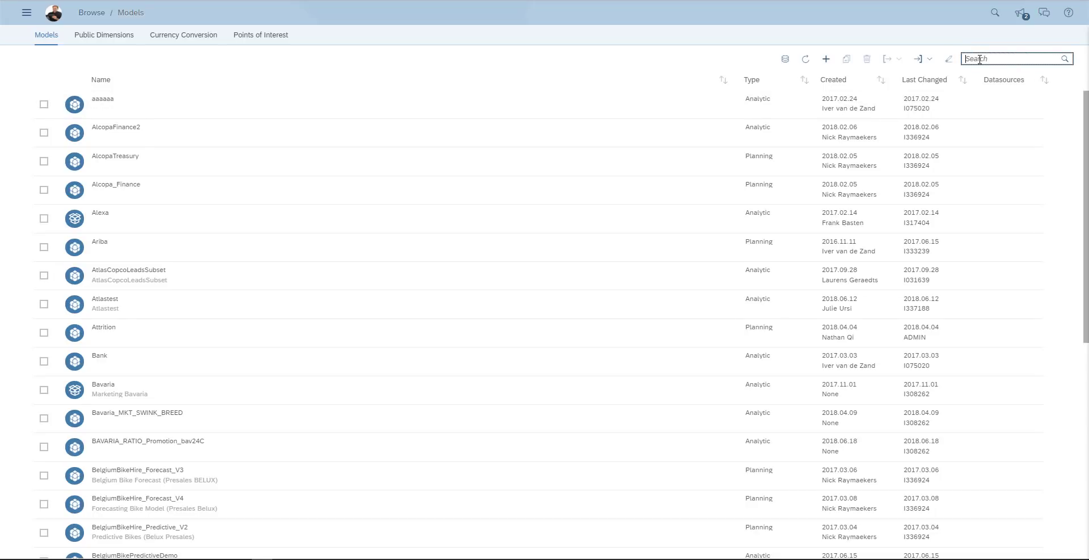
pyautogui.write('hih')
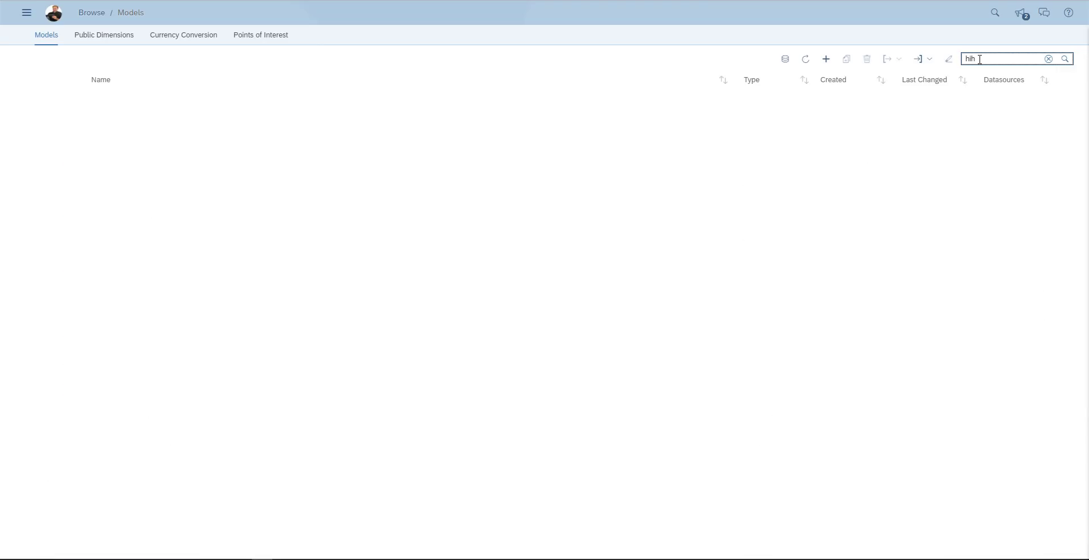
pyautogui.press('BackSpace')
pyautogui.write('fi')
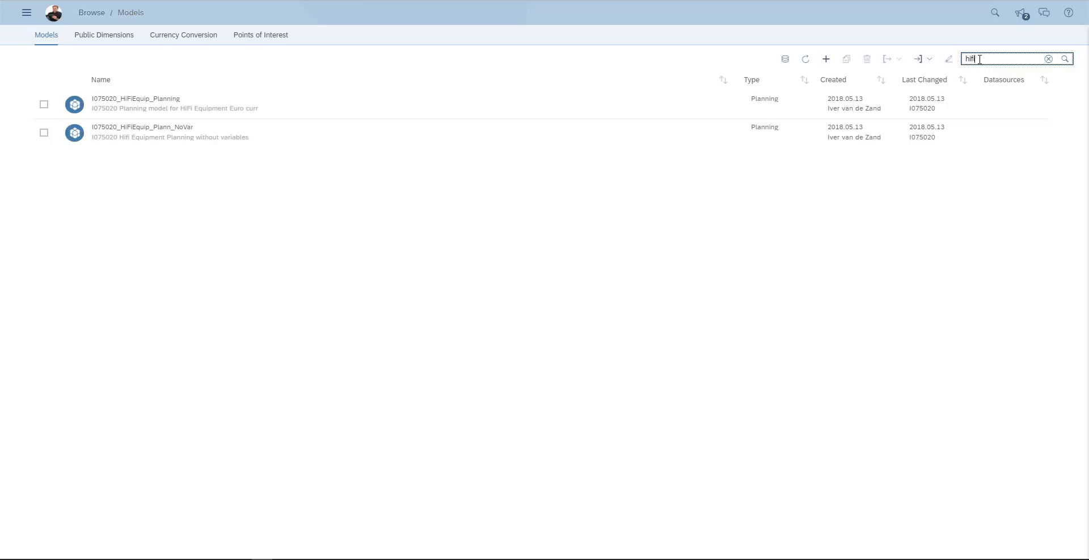
pyautogui.click(201, 135)
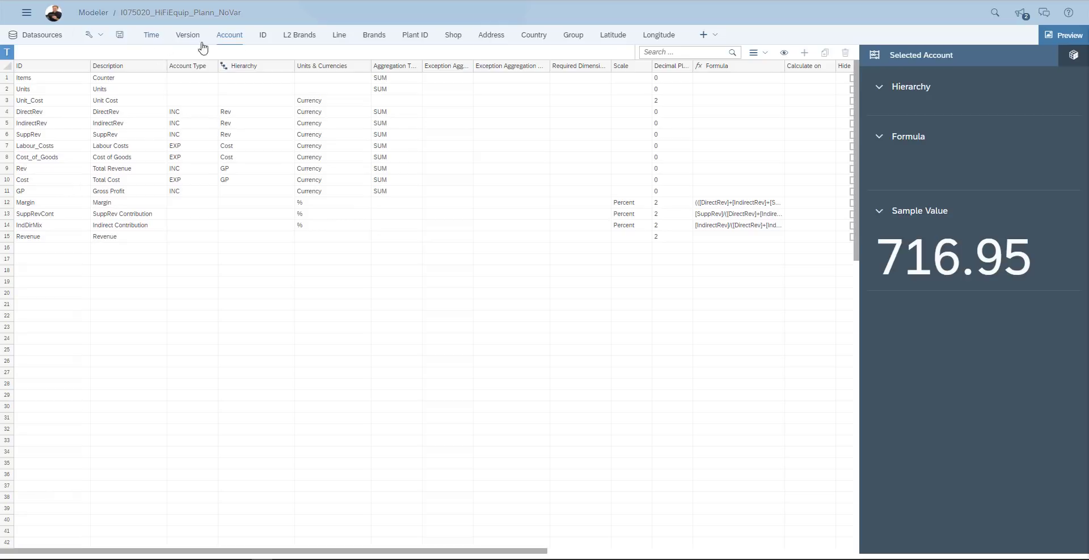
# Review the model's Time settings and its Version, L2 Brands, Shop and Group dimensions
pyautogui.click(158, 40)
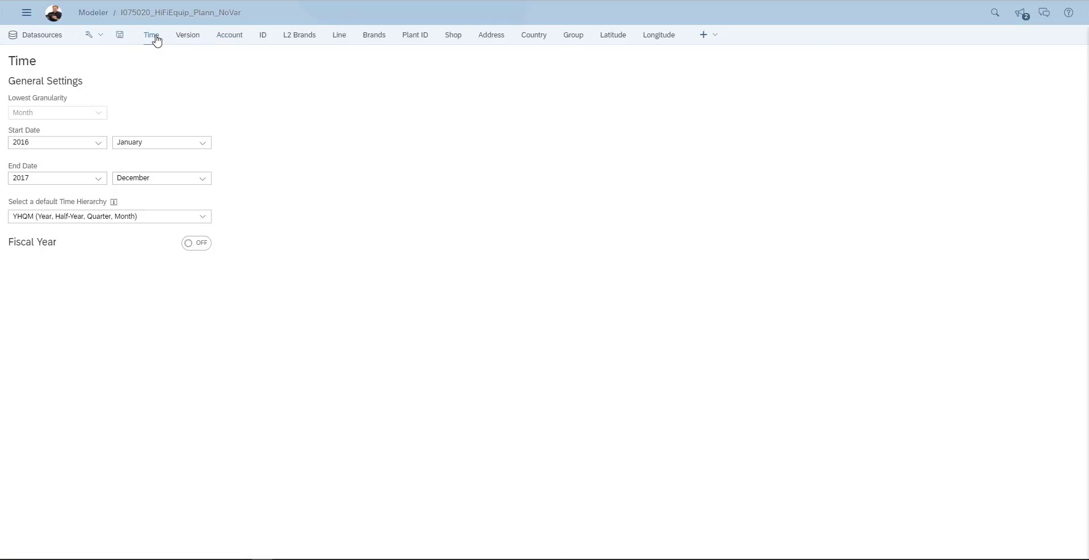
pyautogui.click(193, 42)
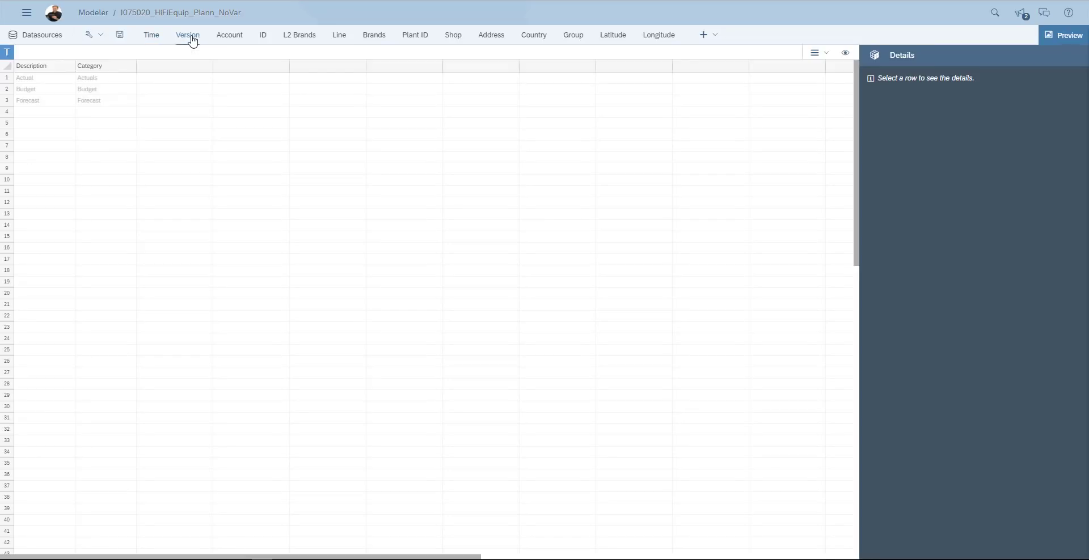
pyautogui.click(301, 42)
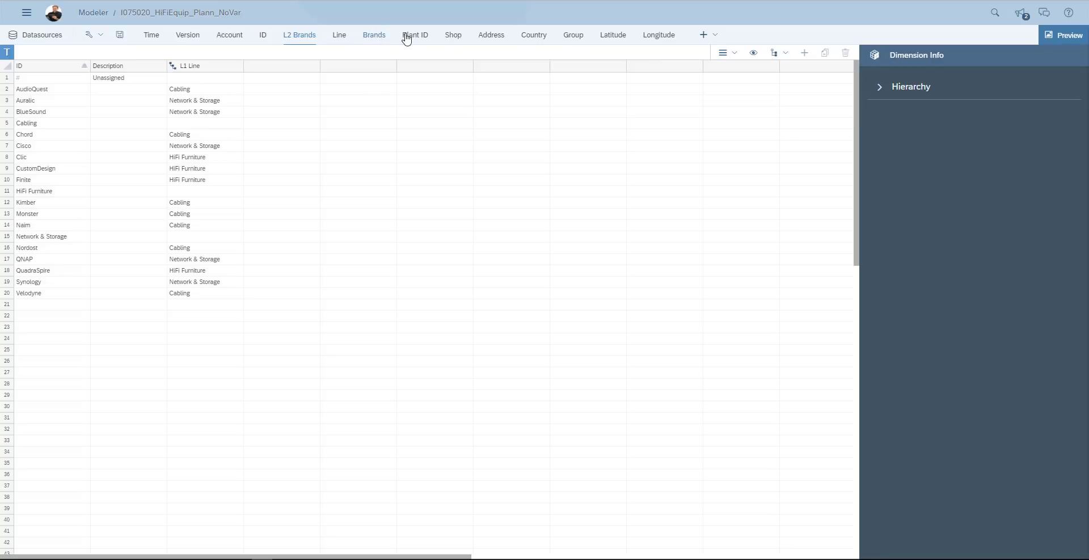
pyautogui.click(454, 37)
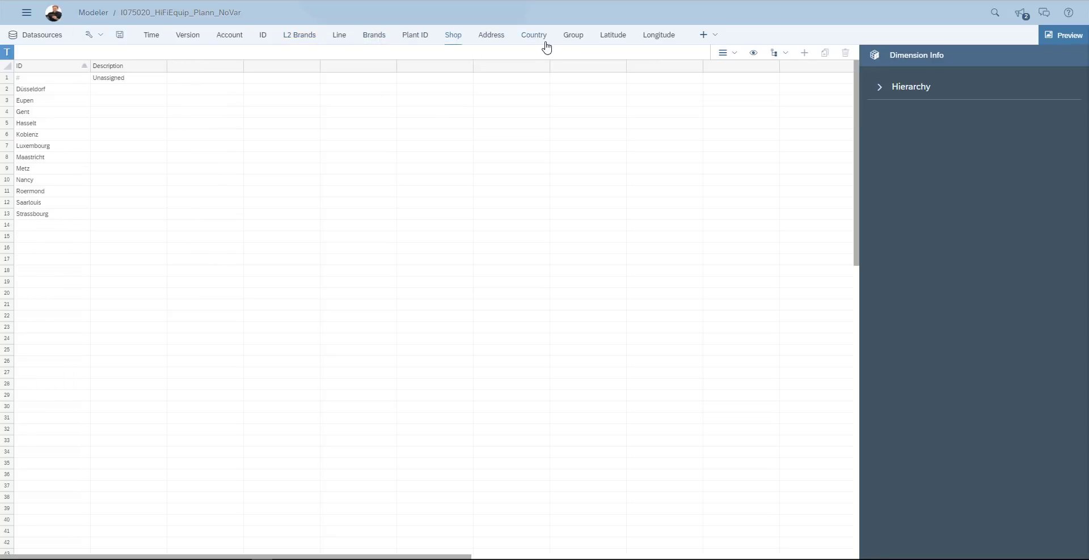
pyautogui.click(575, 39)
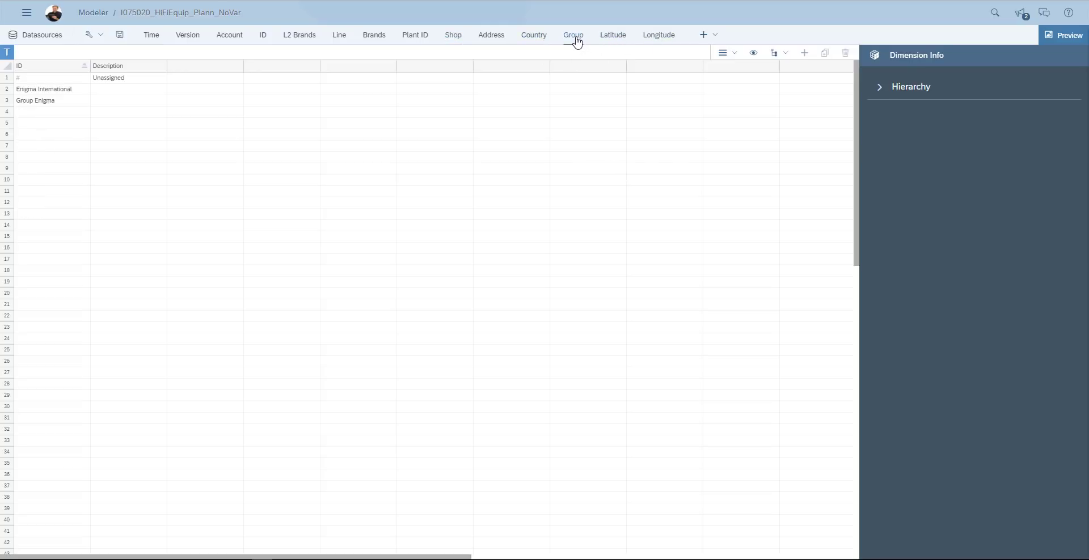
# View the Account dimension and examine how DirectRev, IndirectRev and SuppRev are assigned to their parent account in the hierarchy
pyautogui.click(231, 39)
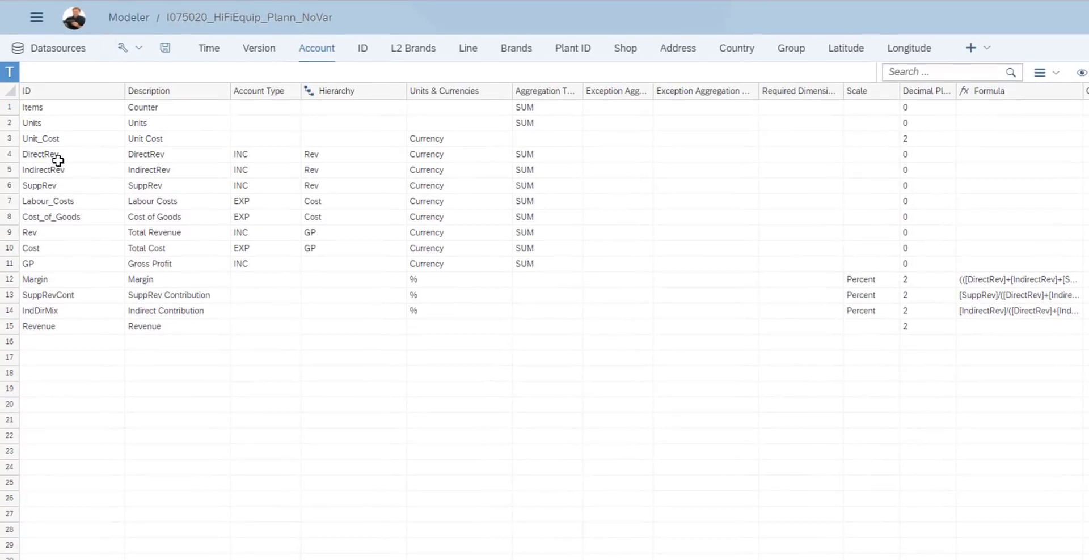
pyautogui.click(57, 156)
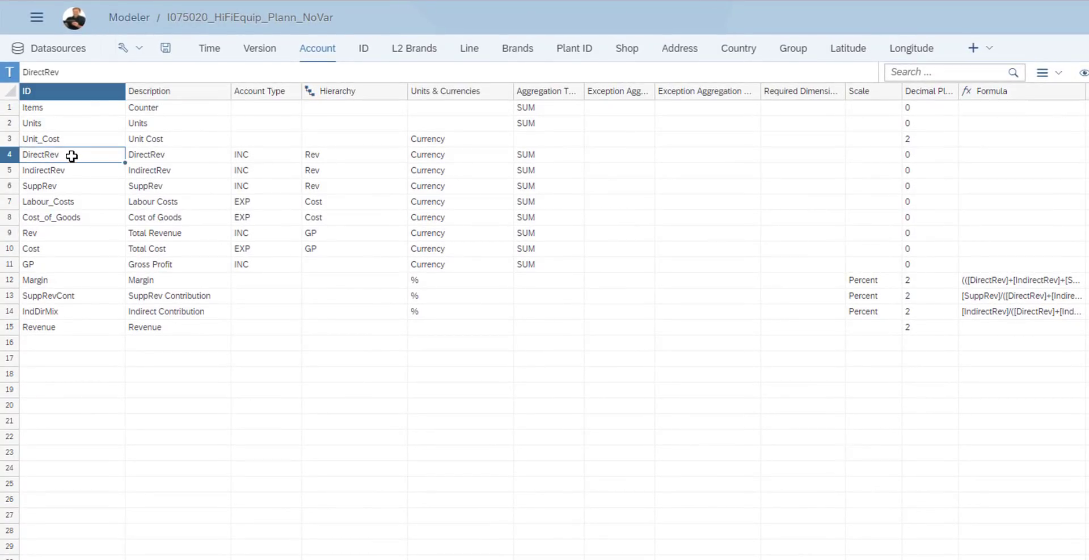
pyautogui.click(60, 171)
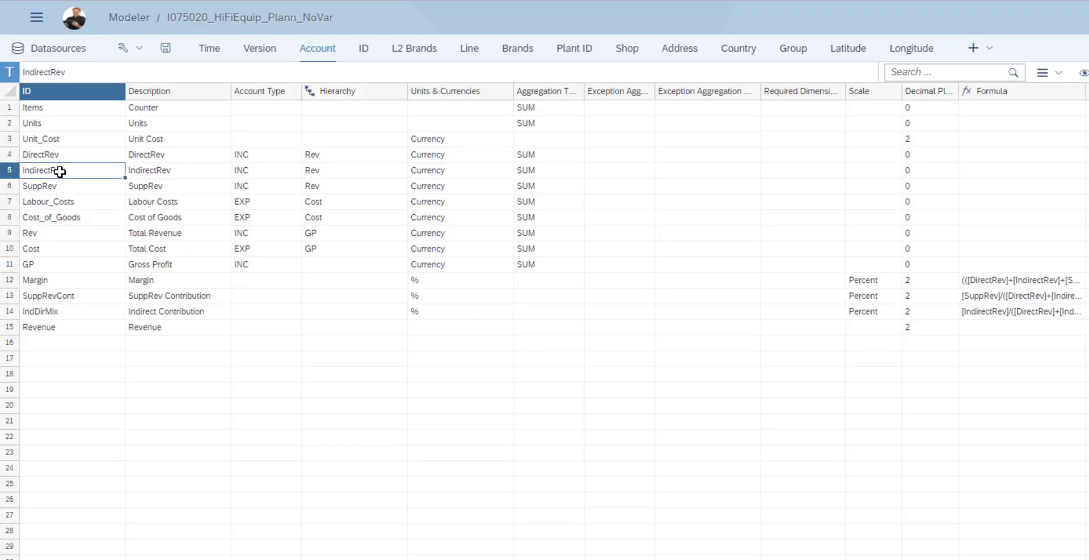
pyautogui.click(59, 187)
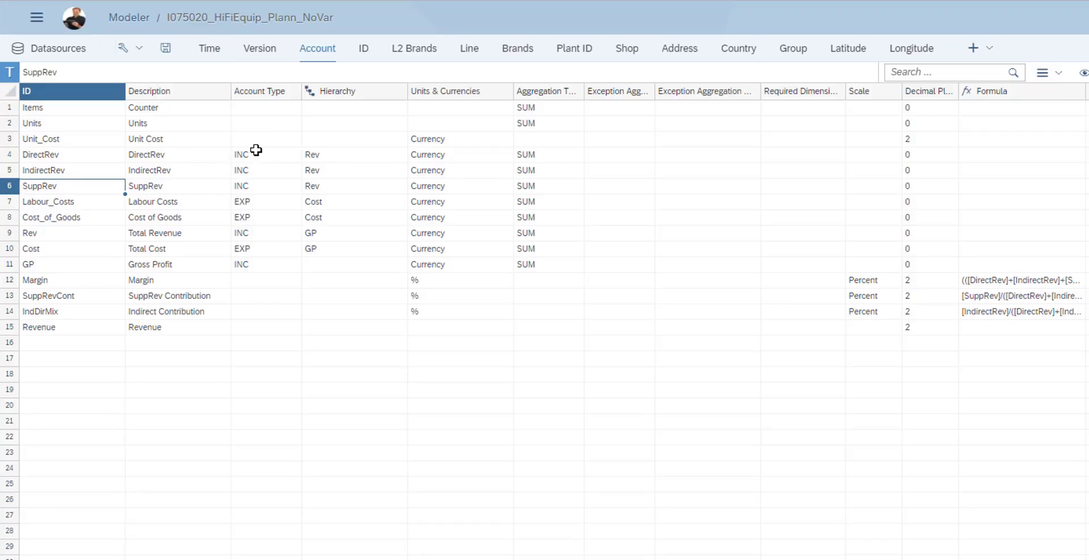
pyautogui.click(312, 156)
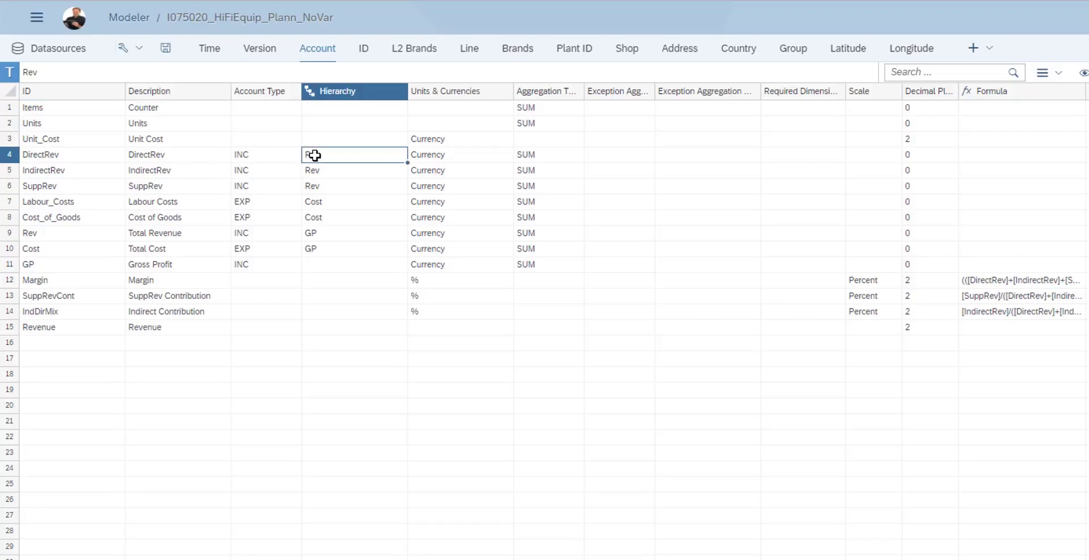
pyautogui.click(309, 181)
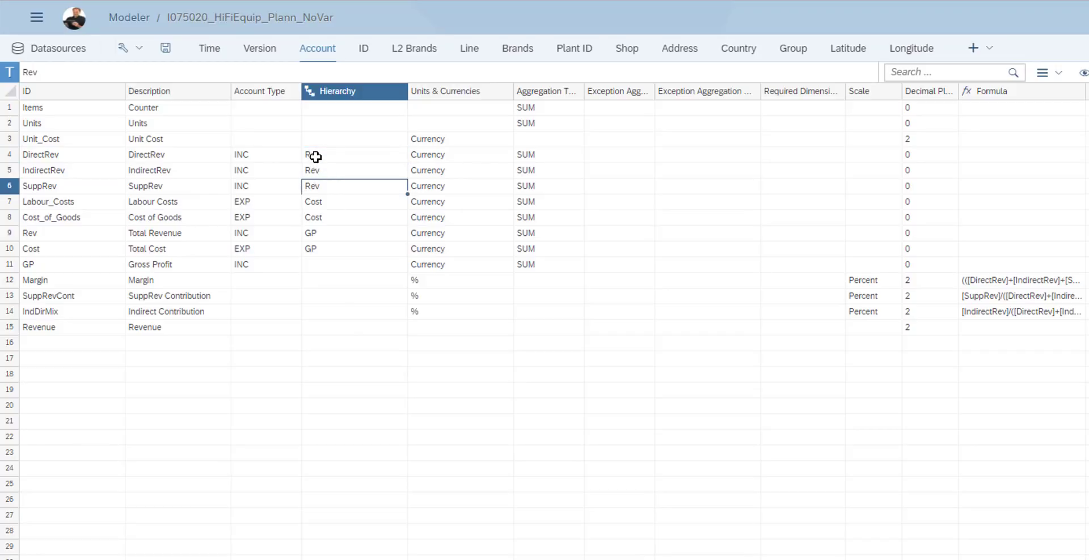
pyautogui.click(316, 157)
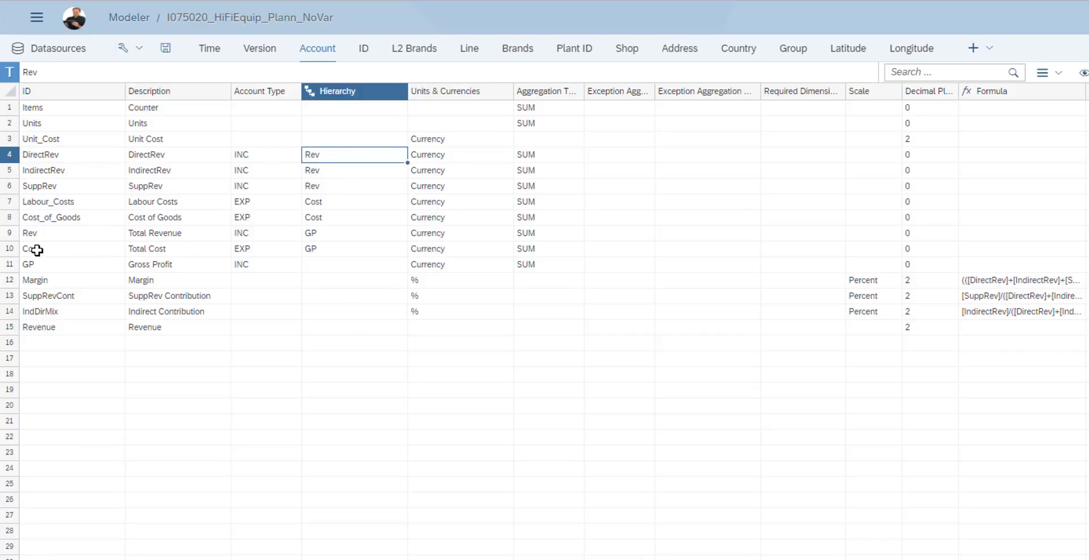
pyautogui.click(36, 233)
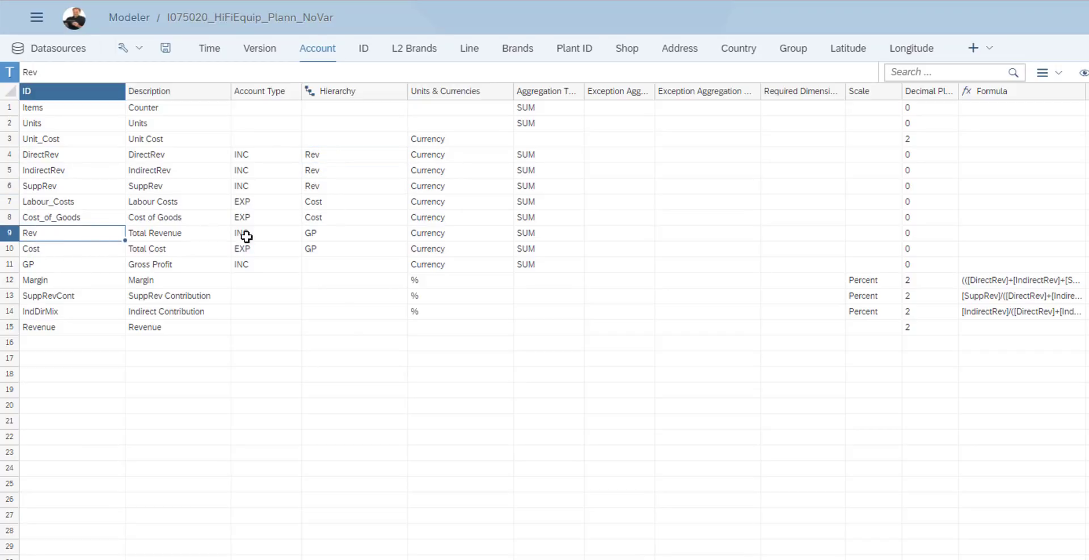
# Examine the account type and hierarchy parent of Labour_Costs and Cost_of_Goods, tracing them to the Cost account
pyautogui.click(68, 204)
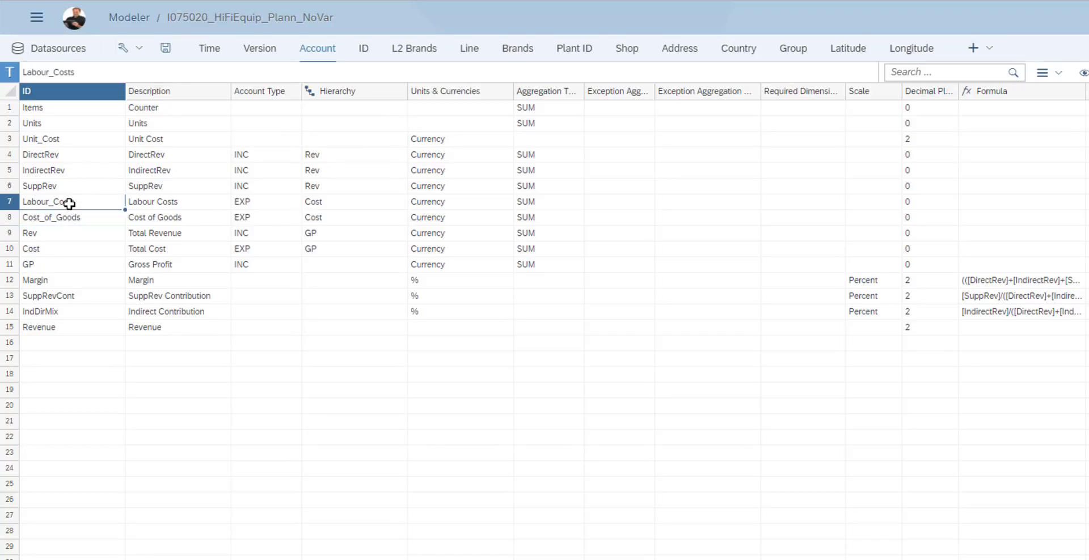
pyautogui.click(66, 221)
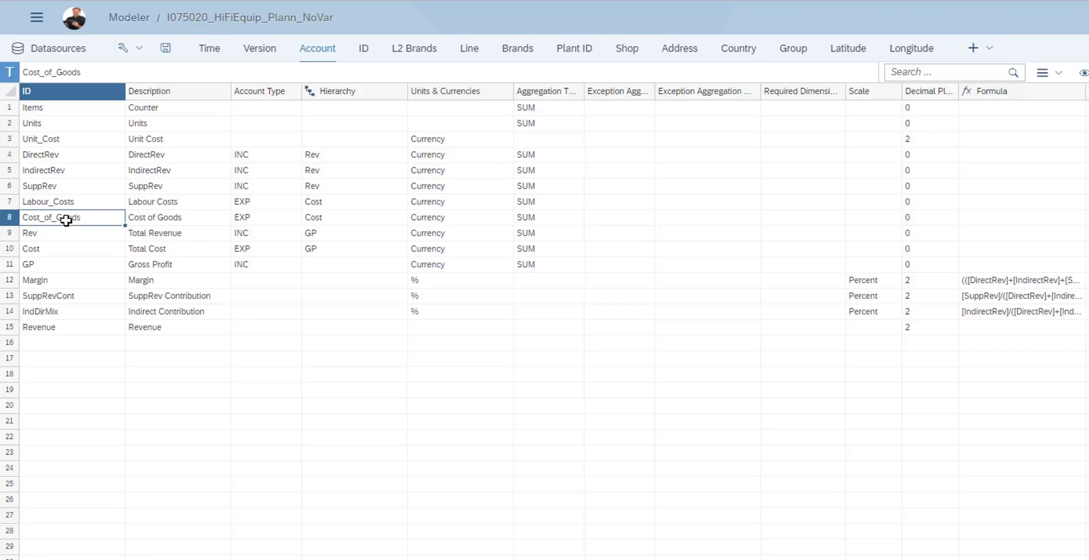
pyautogui.click(253, 204)
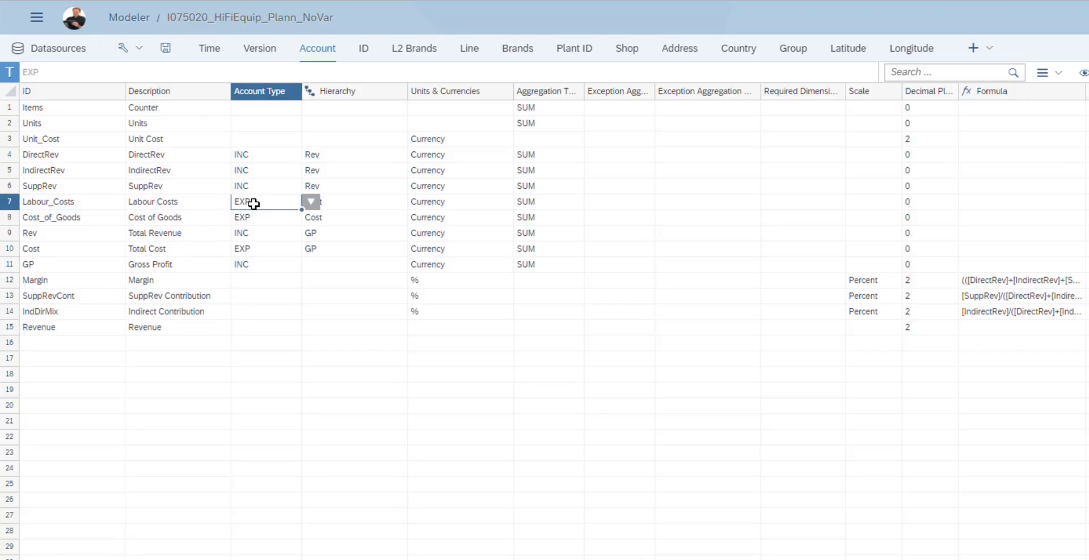
pyautogui.click(344, 204)
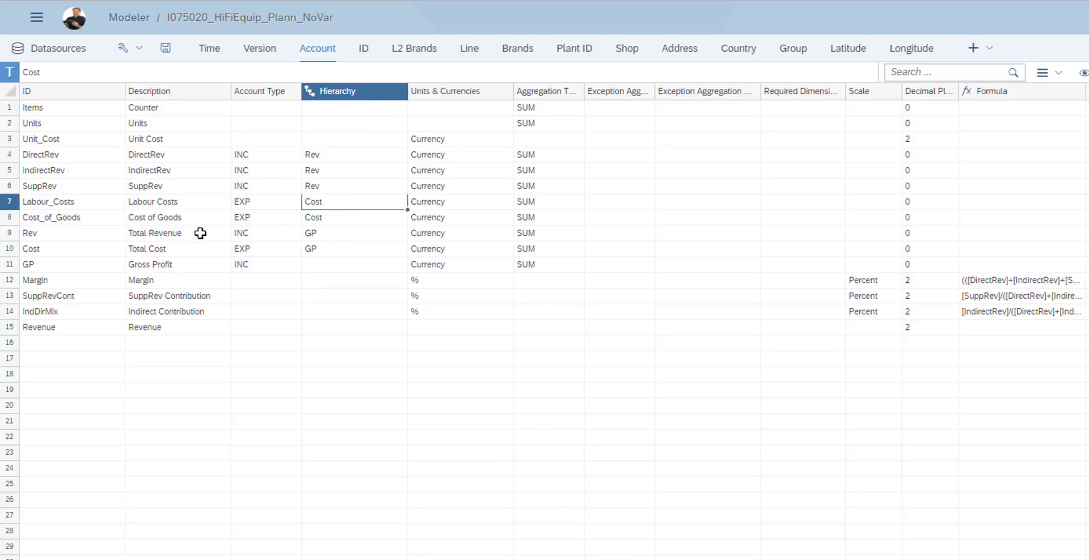
pyautogui.click(36, 252)
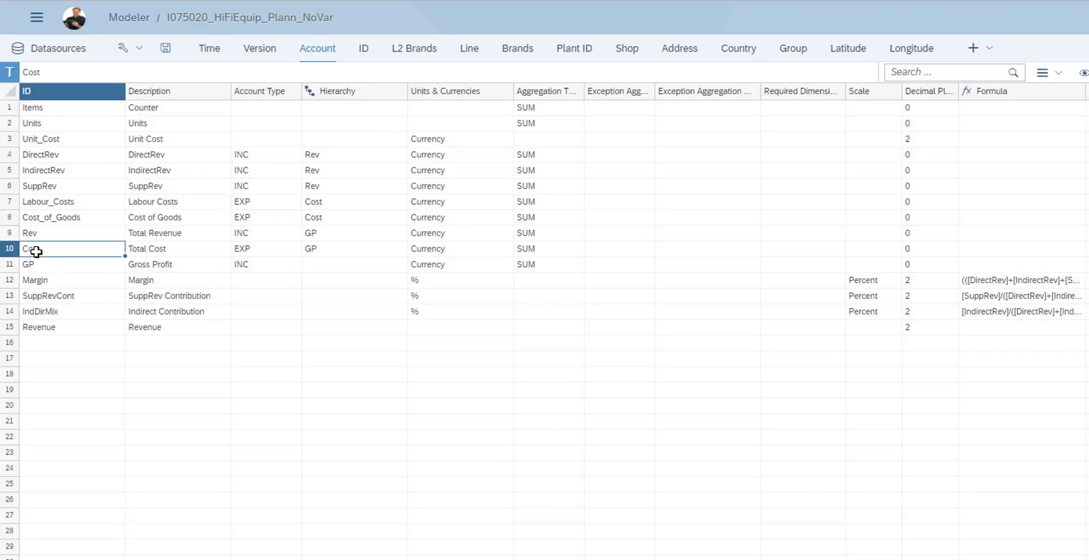
# Inspect the descriptions and account types of the Rev and Cost accounts, plus the hierarchy parent of Rev
pyautogui.click(177, 230)
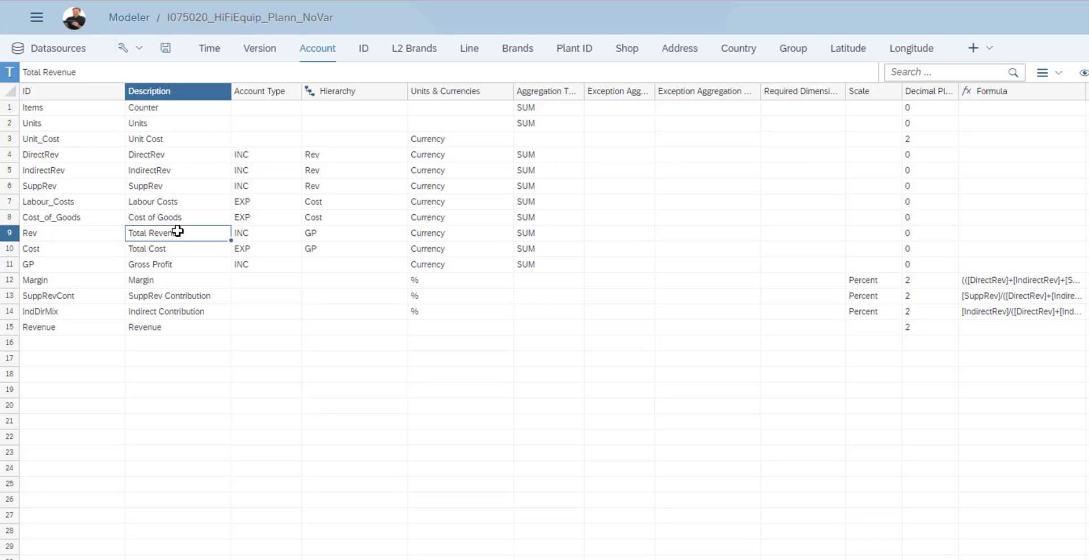
pyautogui.click(165, 248)
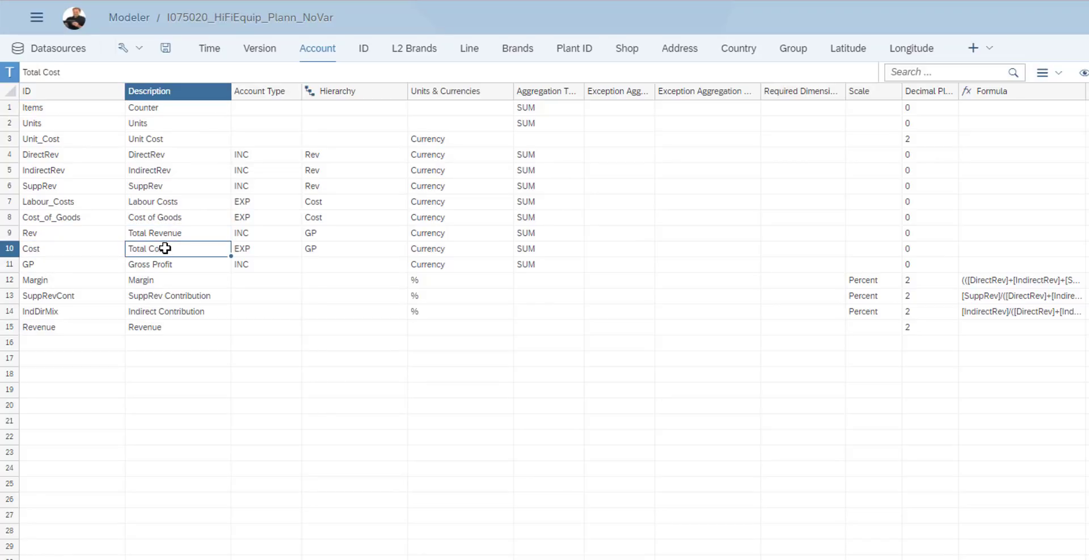
pyautogui.click(247, 237)
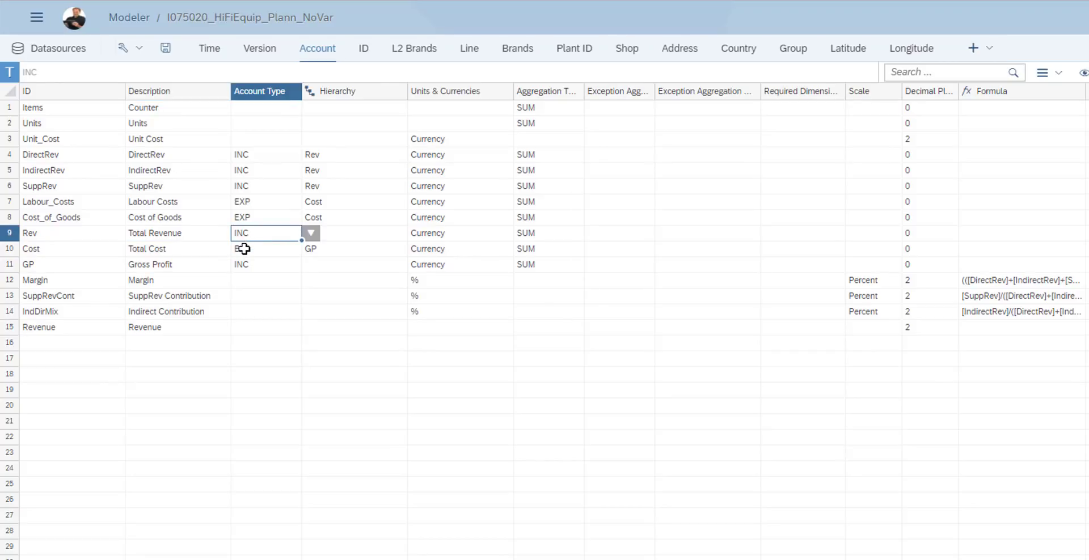
pyautogui.click(244, 248)
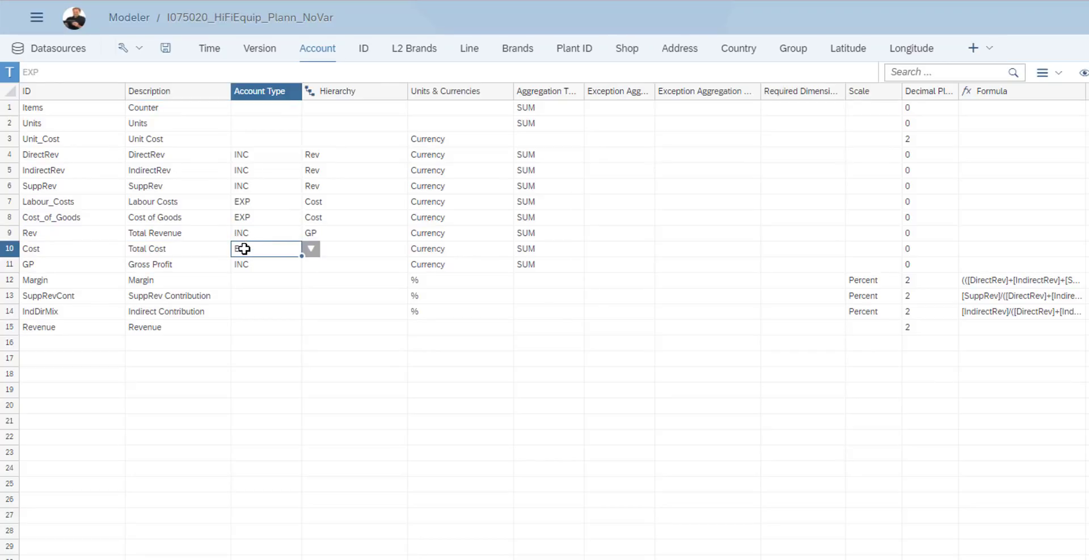
pyautogui.click(345, 233)
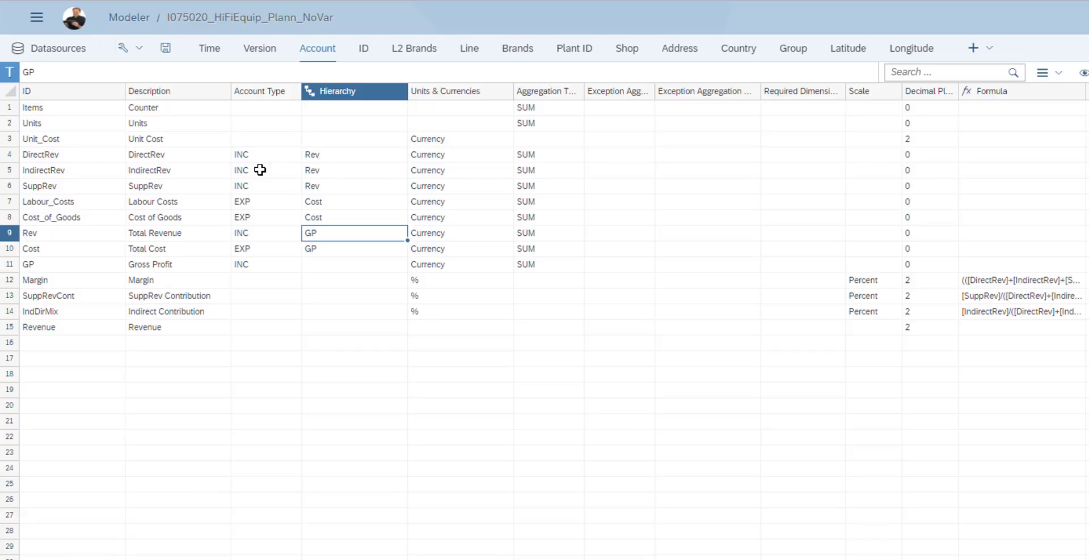
# Examine the hierarchy parents of the individual revenue accounts, the cost accounts and the two total accounts, tracing the roll-up to gross profit
pyautogui.click(63, 155)
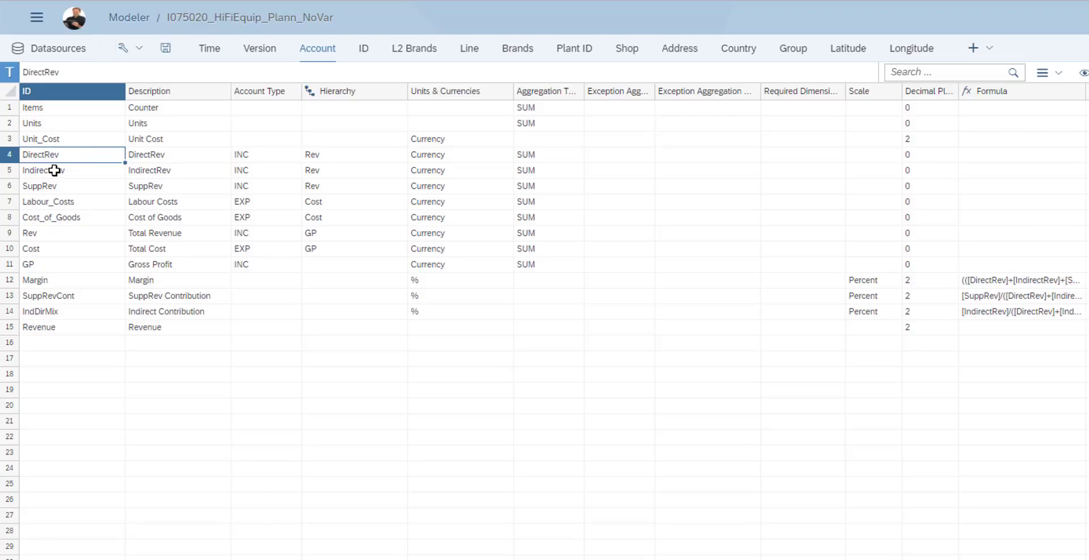
pyautogui.click(52, 170)
pyautogui.click(51, 186)
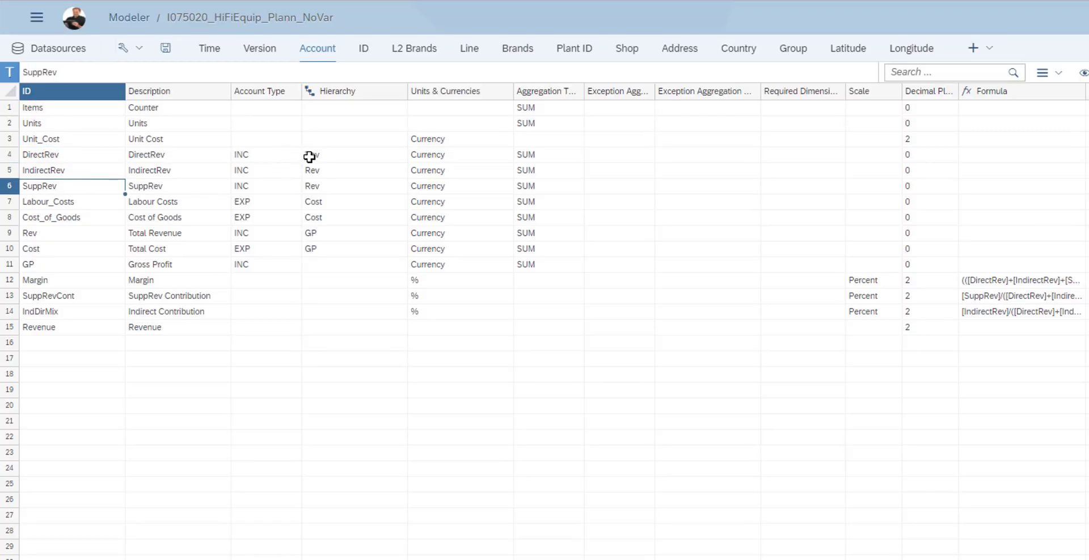
pyautogui.moveTo(309, 156); pyautogui.dragTo(309, 188)
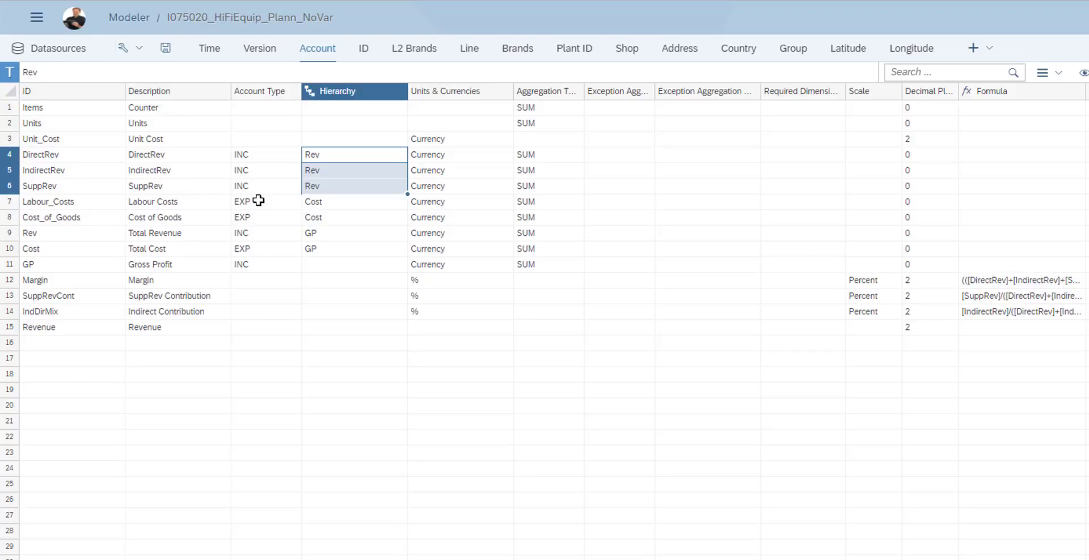
pyautogui.click(91, 204)
pyautogui.click(92, 217)
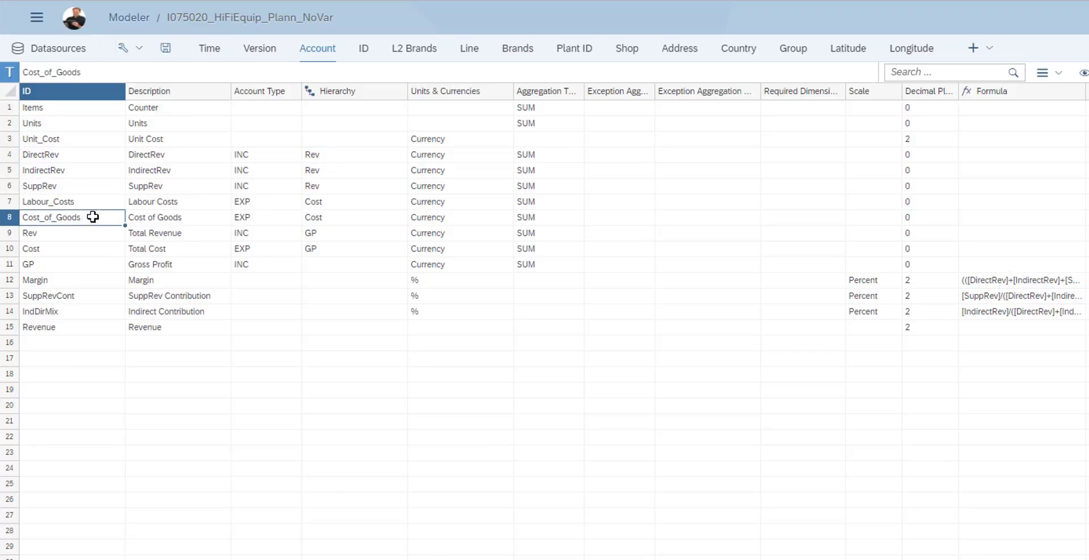
pyautogui.moveTo(311, 203); pyautogui.dragTo(309, 217)
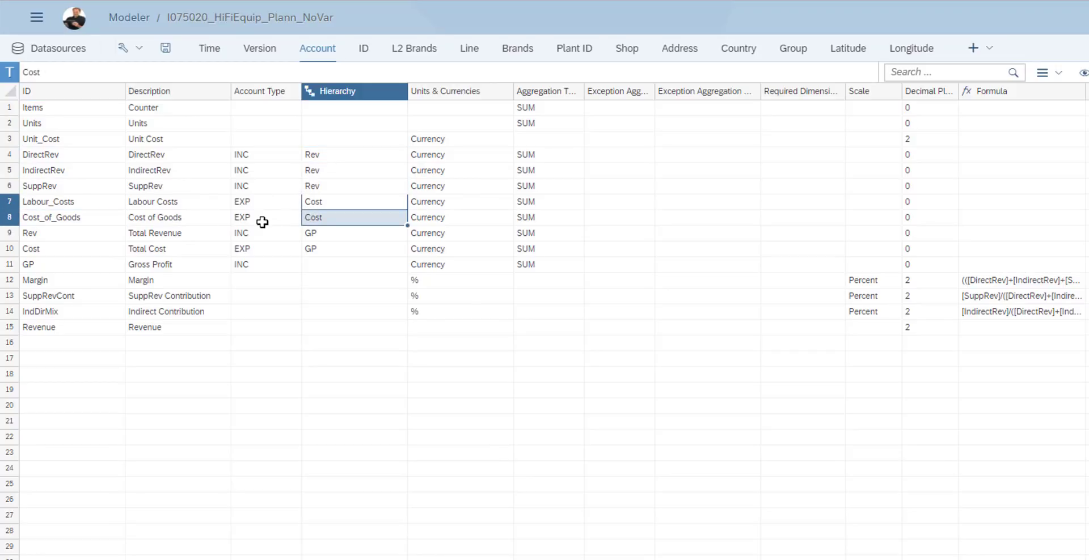
pyautogui.click(79, 238)
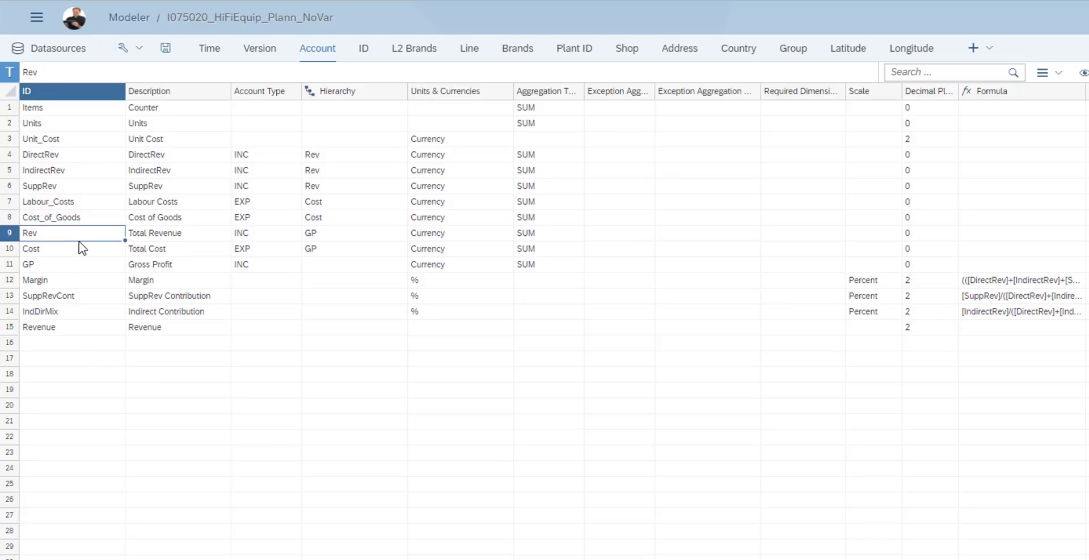
pyautogui.click(84, 252)
pyautogui.moveTo(308, 231); pyautogui.dragTo(309, 248)
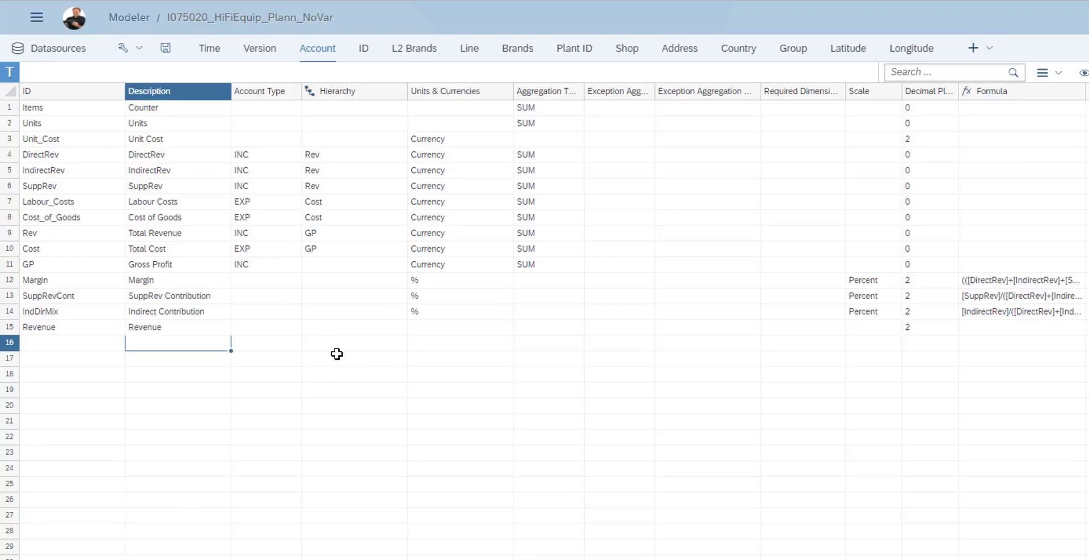
# Start a new value driver tree named "Sample VDT Hifi" with the description "sample"
pyautogui.click(40, 22)
pyautogui.moveTo(53, 94)
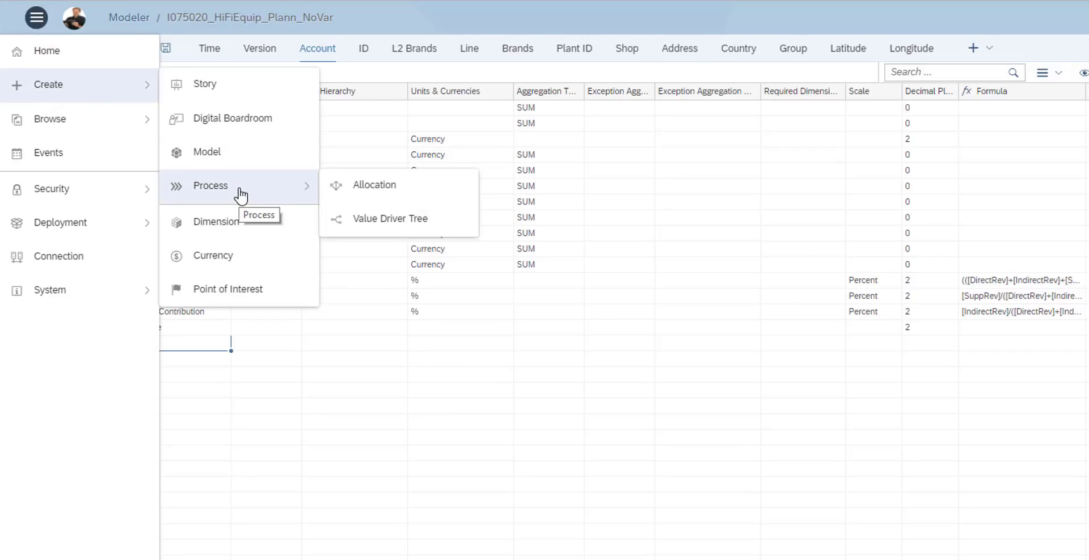
pyautogui.click(370, 223)
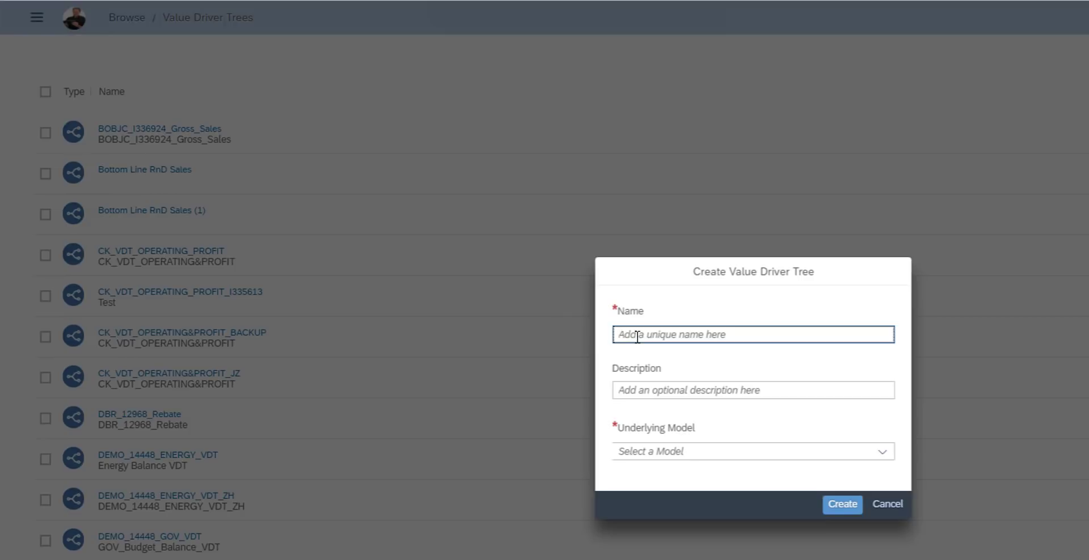
pyautogui.write('Sample VDT Hifi')
pyautogui.click(731, 392)
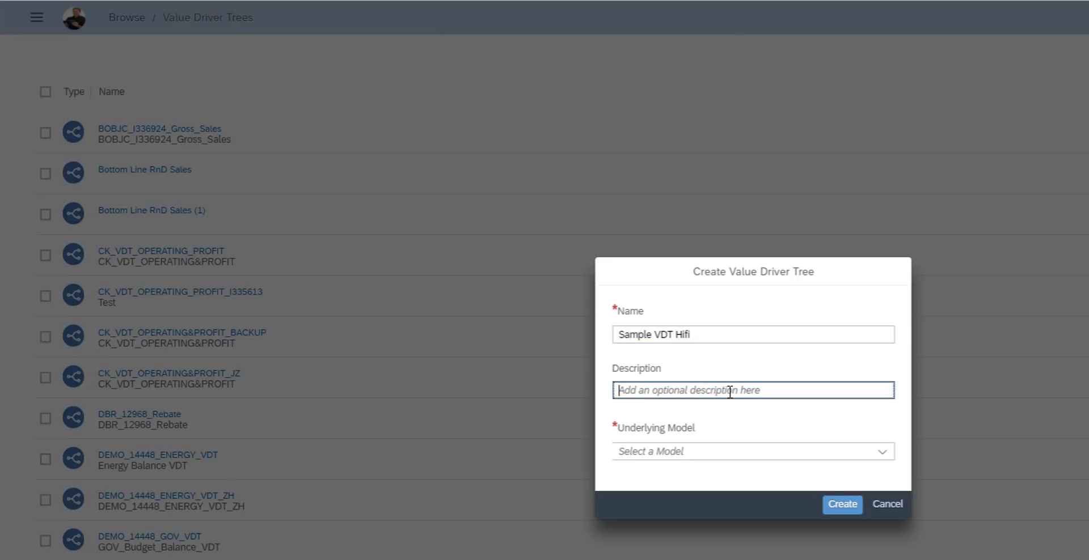
pyautogui.write('sample')
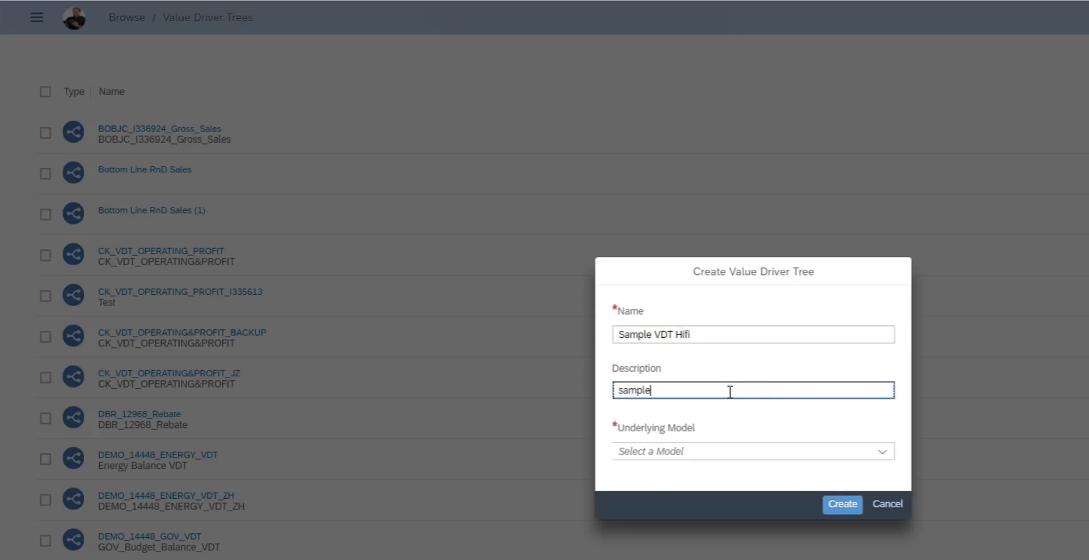
# Choose I075020_HiFiEquip_Plann_NoVar as the underlying model and create the value driver tree
pyautogui.click(883, 454)
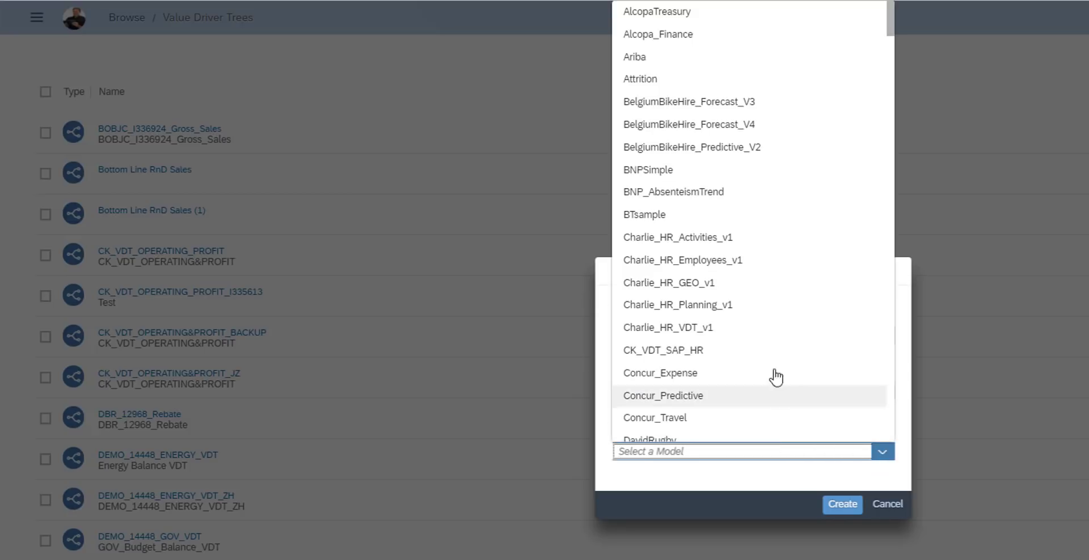
pyautogui.scroll(-5, 715, 283)
pyautogui.scroll(-15, 709, 289)
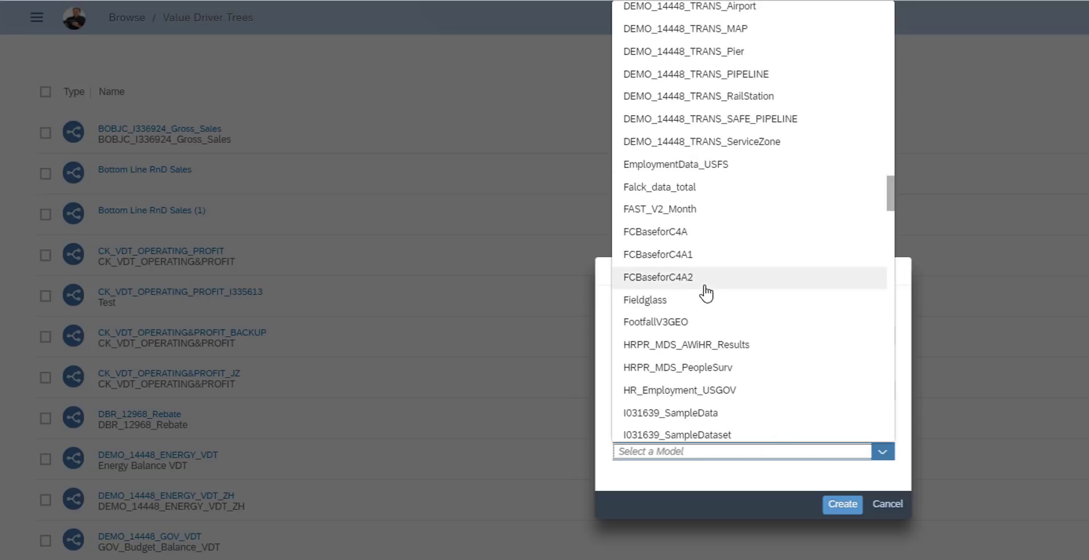
pyautogui.scroll(6, 702, 292)
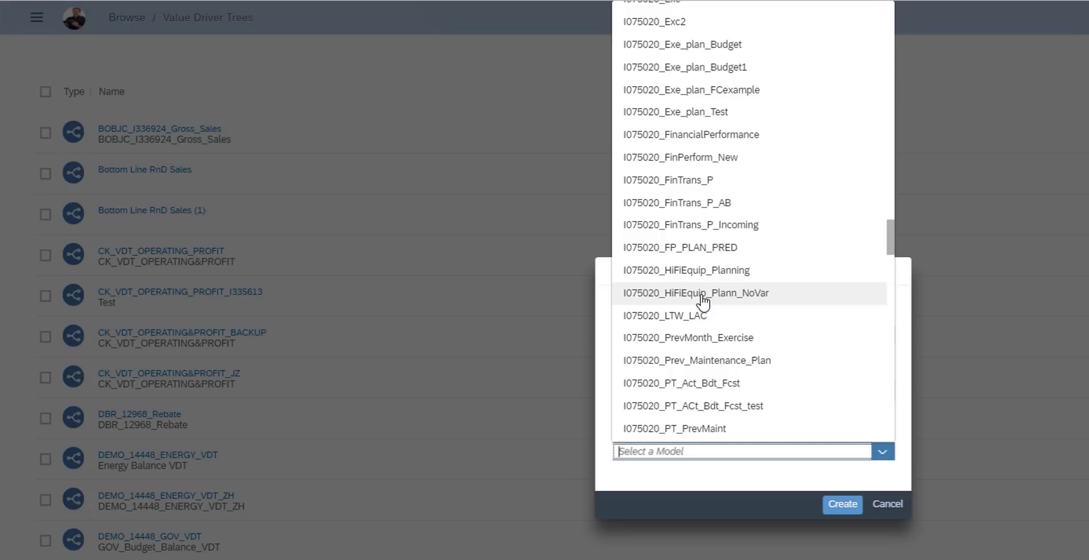
pyautogui.click(702, 296)
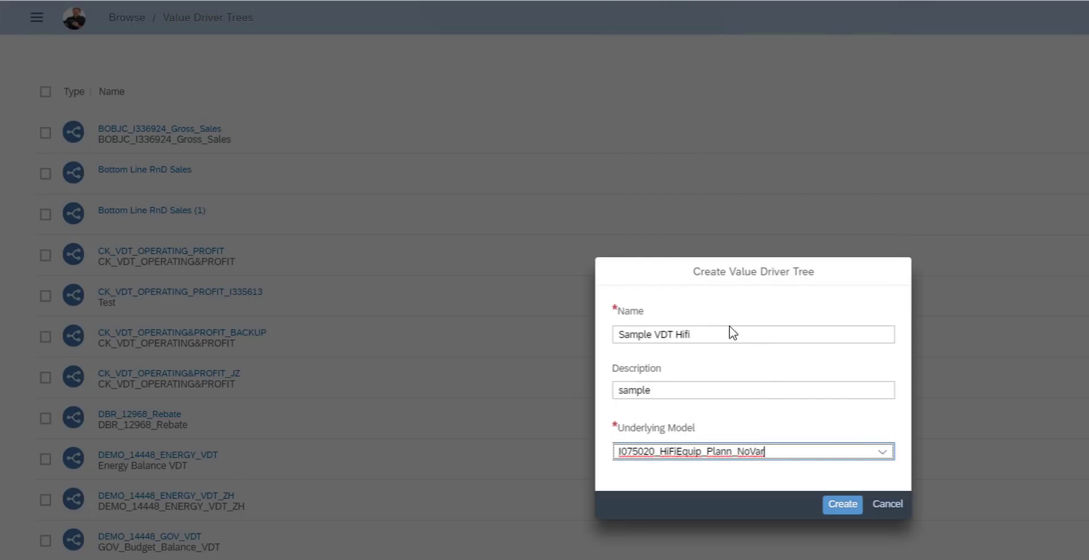
pyautogui.click(839, 509)
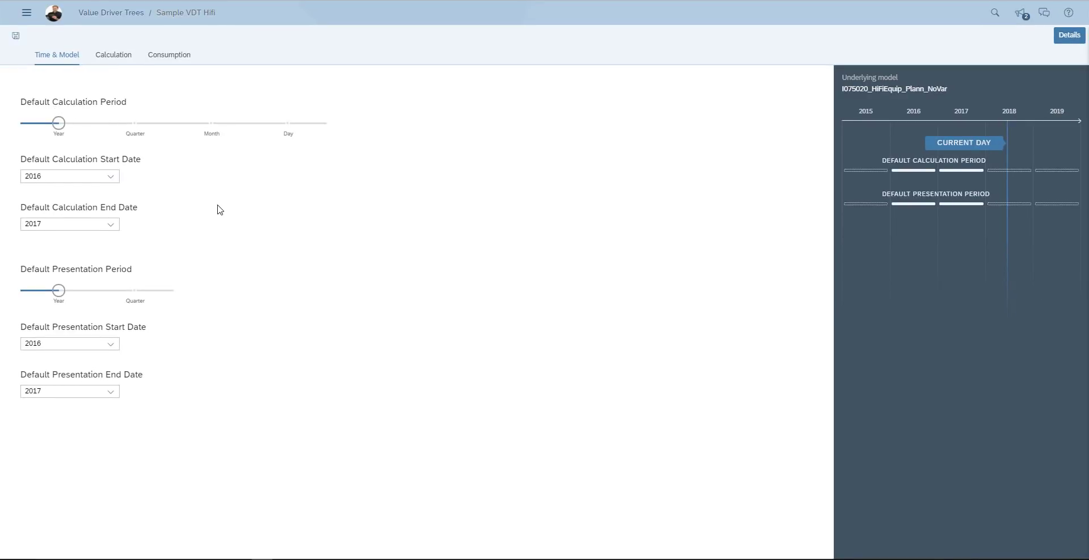
# Review the Calculation and Consumption views of the new tree, ending on the calculation view
pyautogui.click(117, 61)
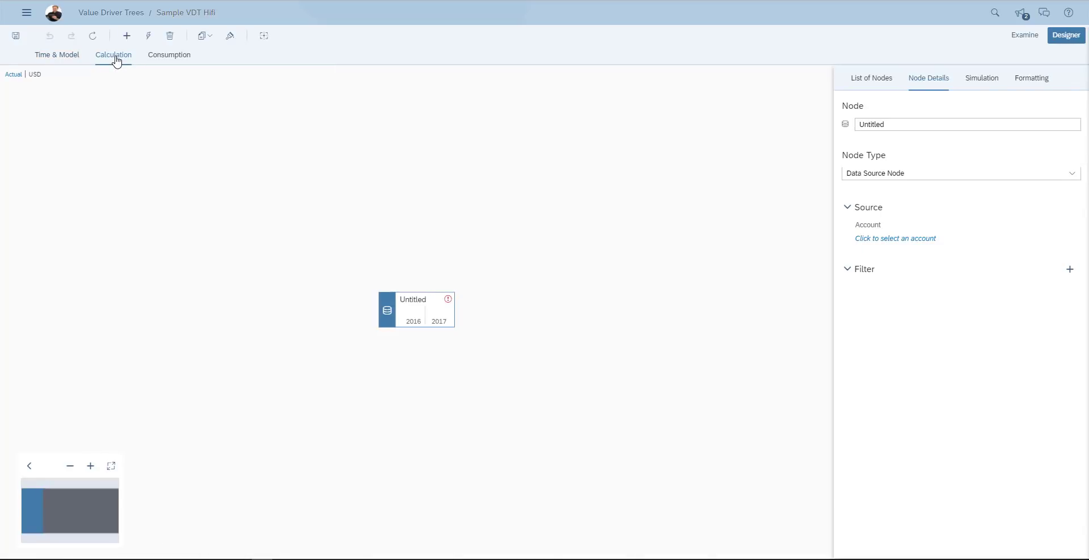
pyautogui.click(165, 61)
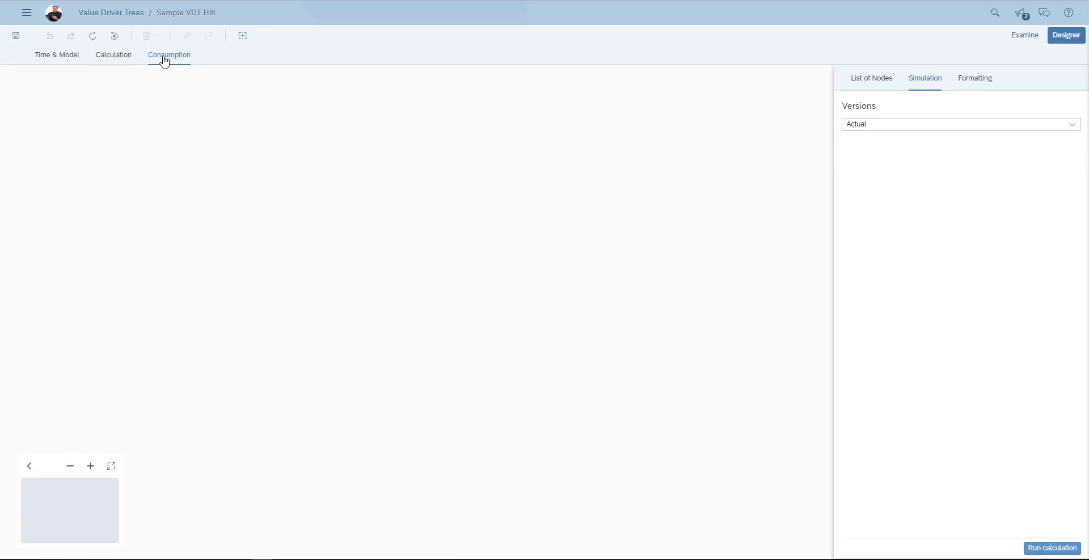
pyautogui.click(106, 62)
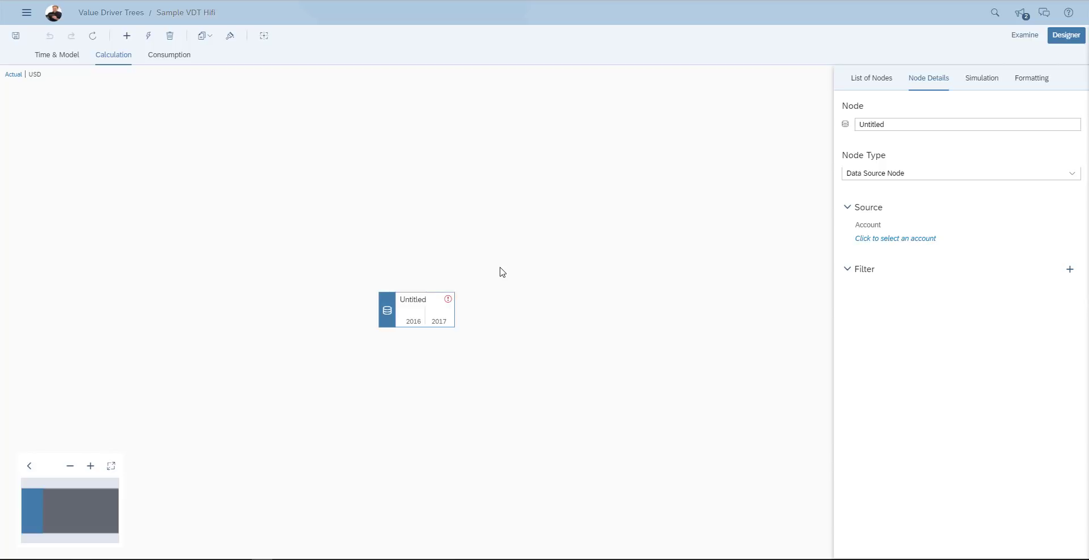
# Auto-complete the calculation tree using only Gross Profit, Total Revenue and Total Cost, including the child accounts of both totals
pyautogui.click(149, 37)
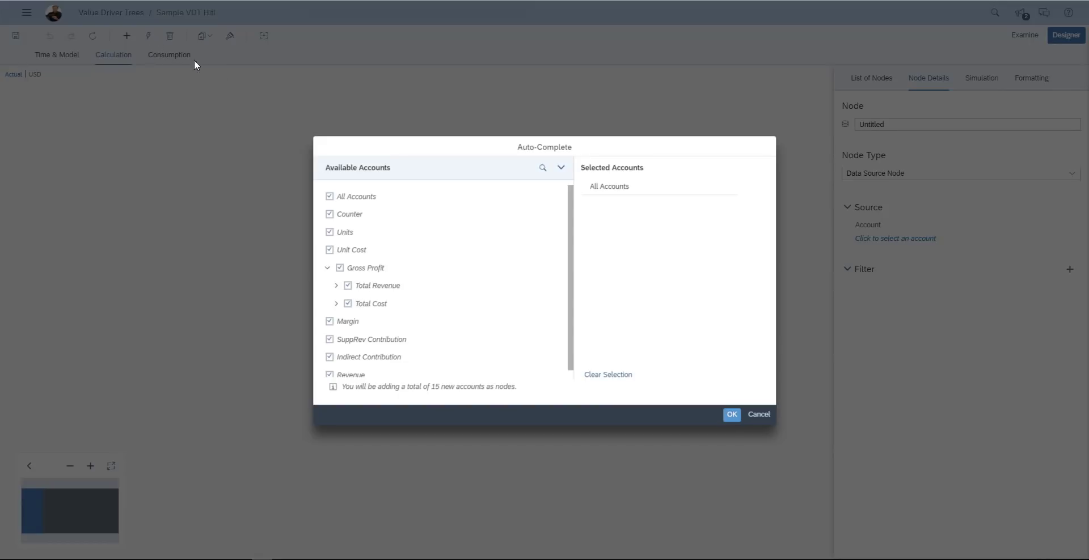
pyautogui.click(420, 197)
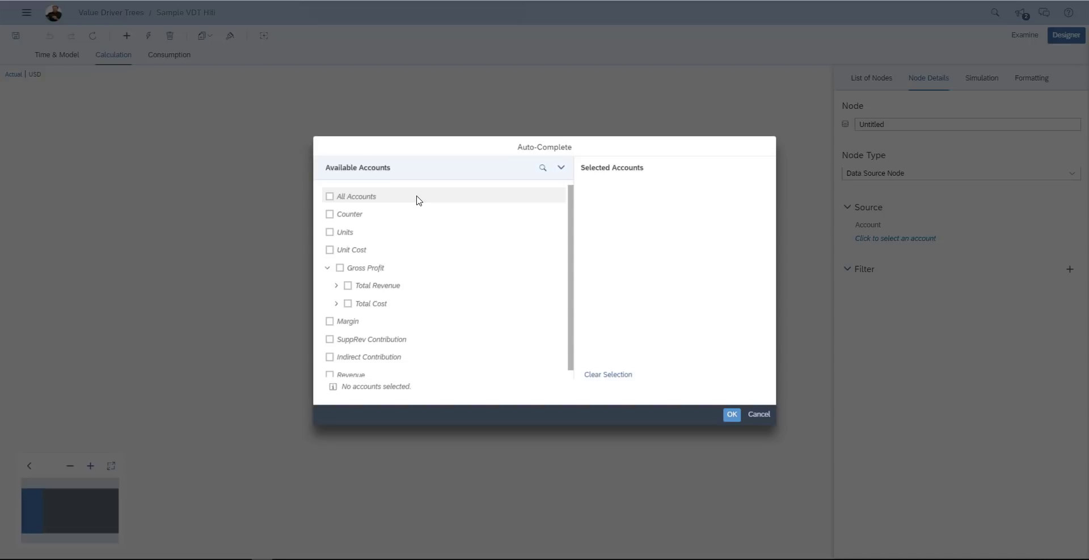
pyautogui.click(336, 304)
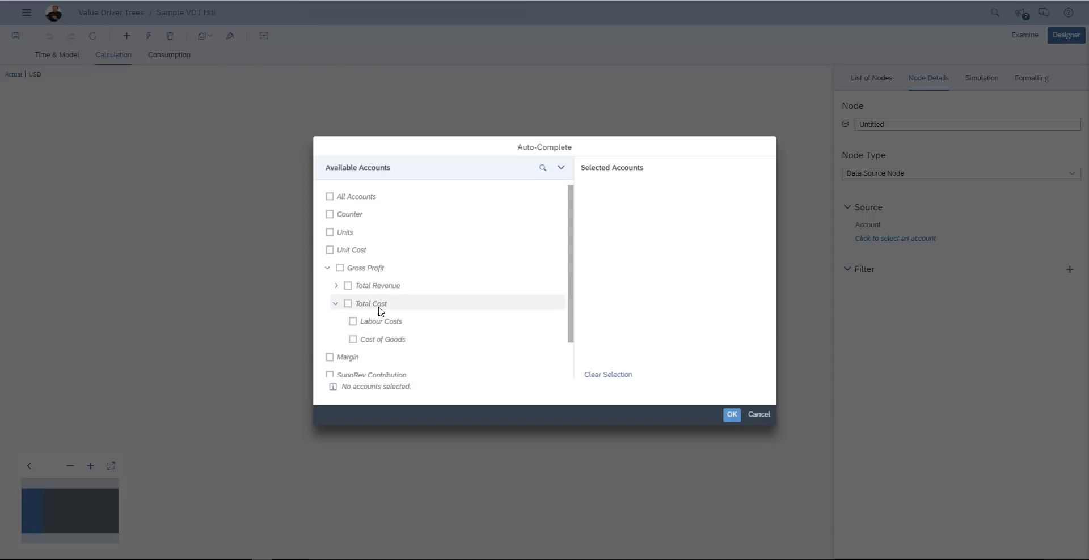
pyautogui.click(348, 304)
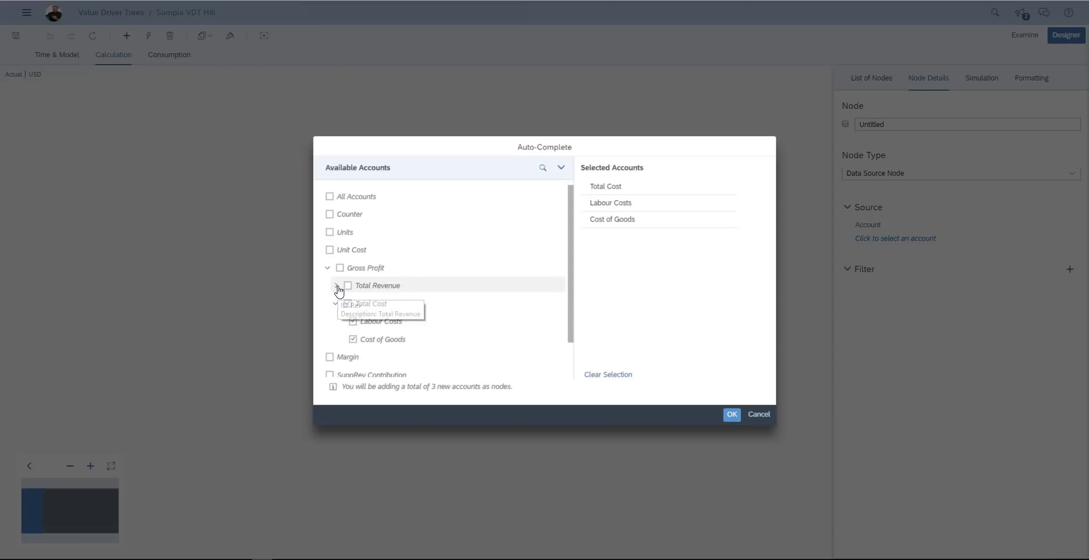
pyautogui.click(336, 286)
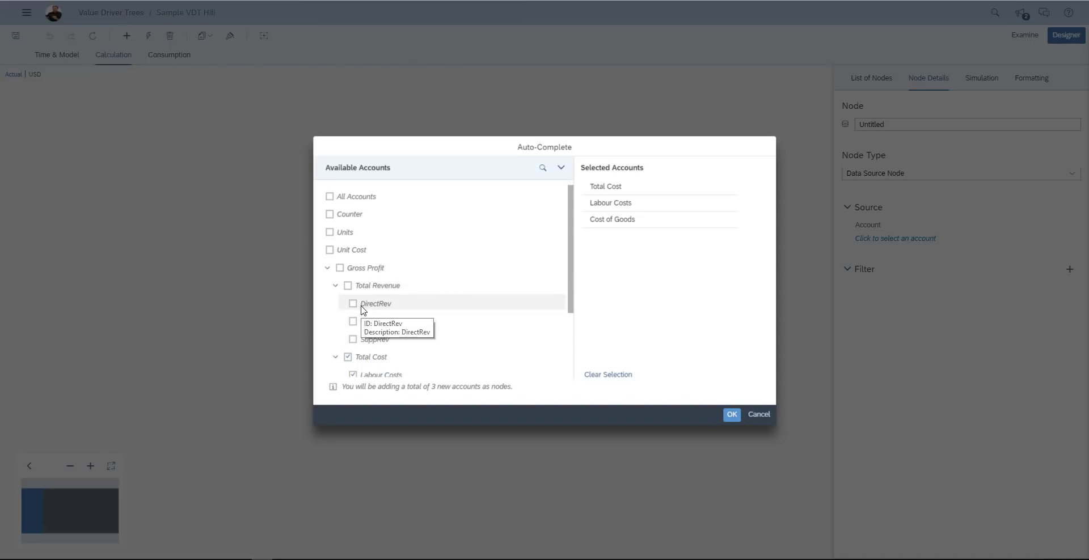
pyautogui.click(348, 285)
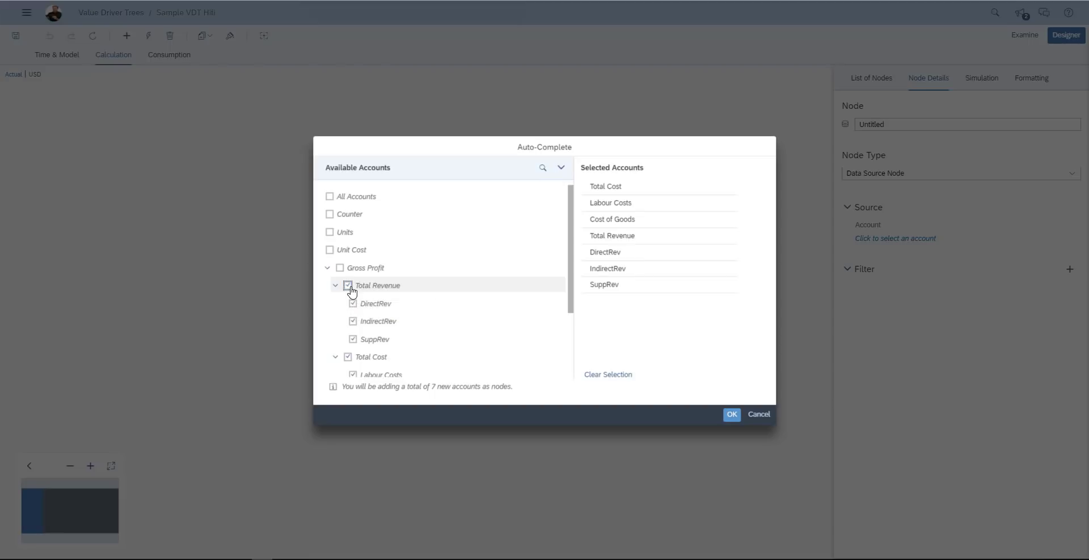
pyautogui.click(341, 269)
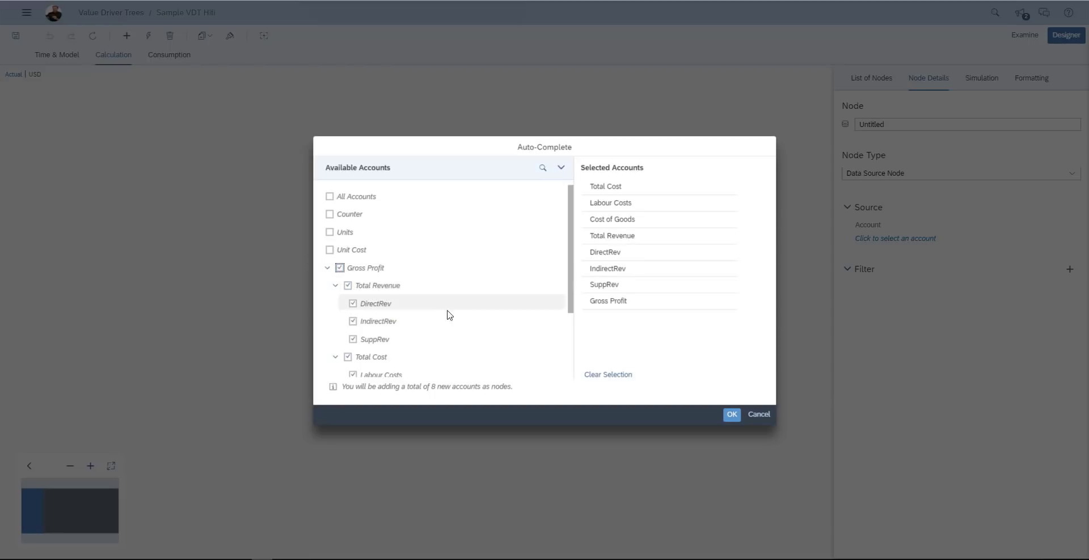
pyautogui.moveTo(575, 278); pyautogui.dragTo(568, 316)
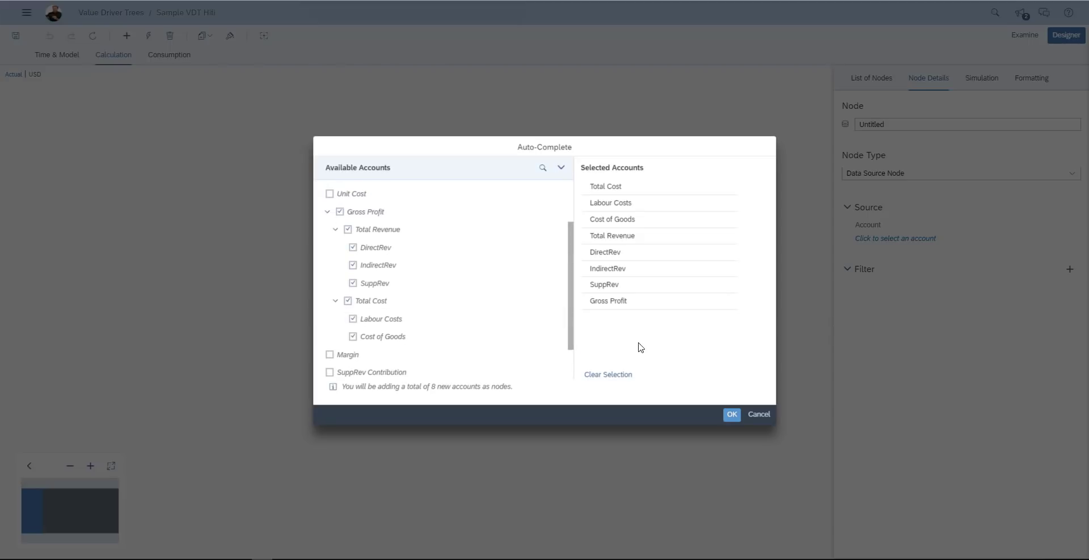
pyautogui.click(732, 412)
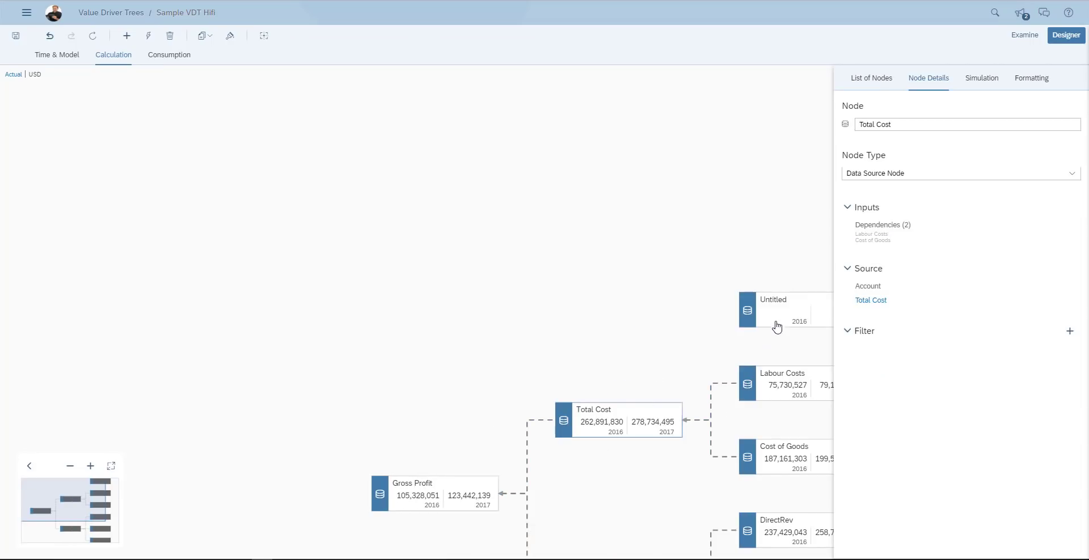
# Delete the empty Untitled node from the calculation tree
pyautogui.click(780, 320)
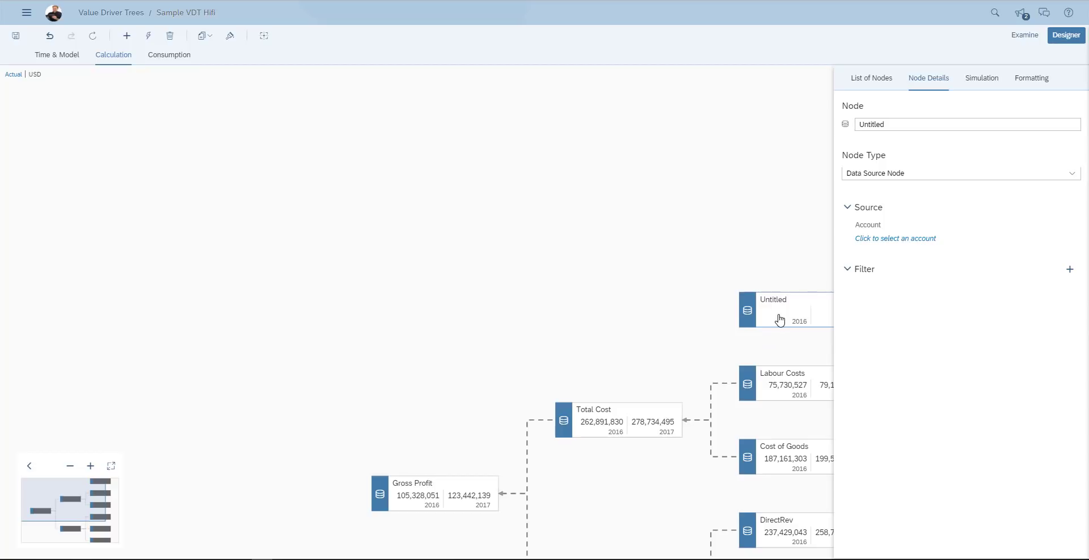
pyautogui.moveTo(780, 320); pyautogui.dragTo(621, 151)
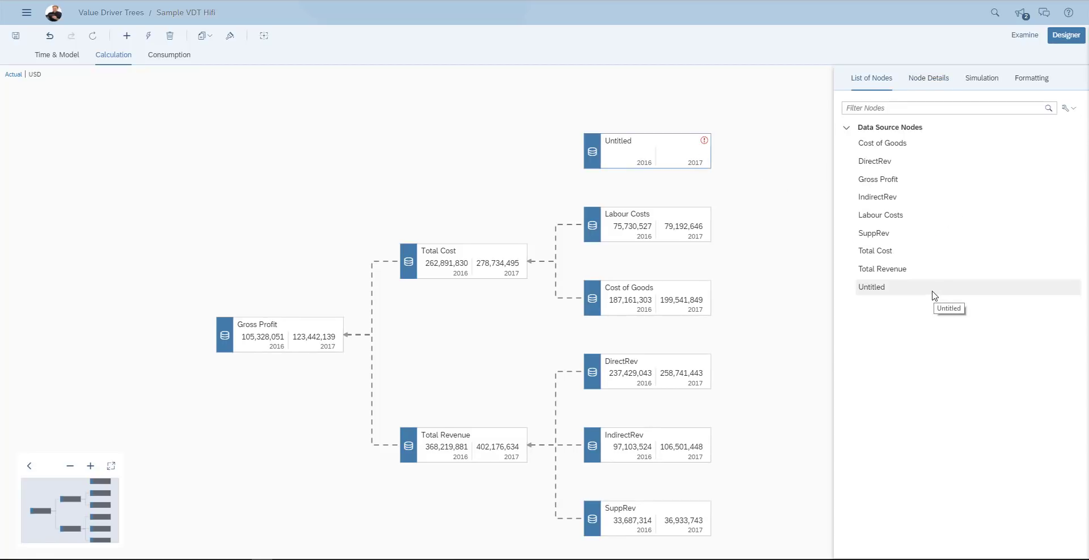
pyautogui.click(933, 293)
pyautogui.click(170, 37)
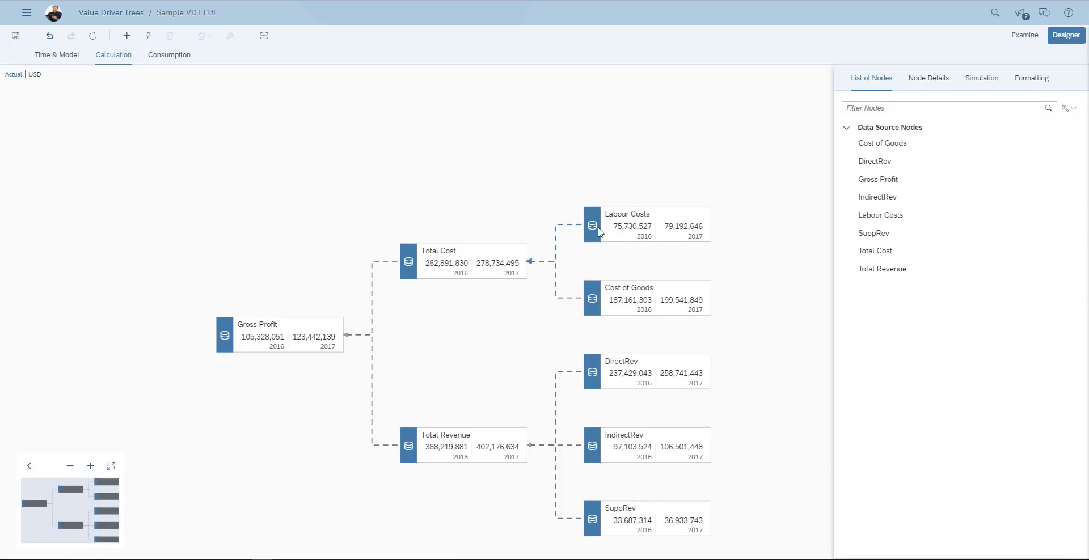
pyautogui.moveTo(508, 253); pyautogui.dragTo(447, 145)
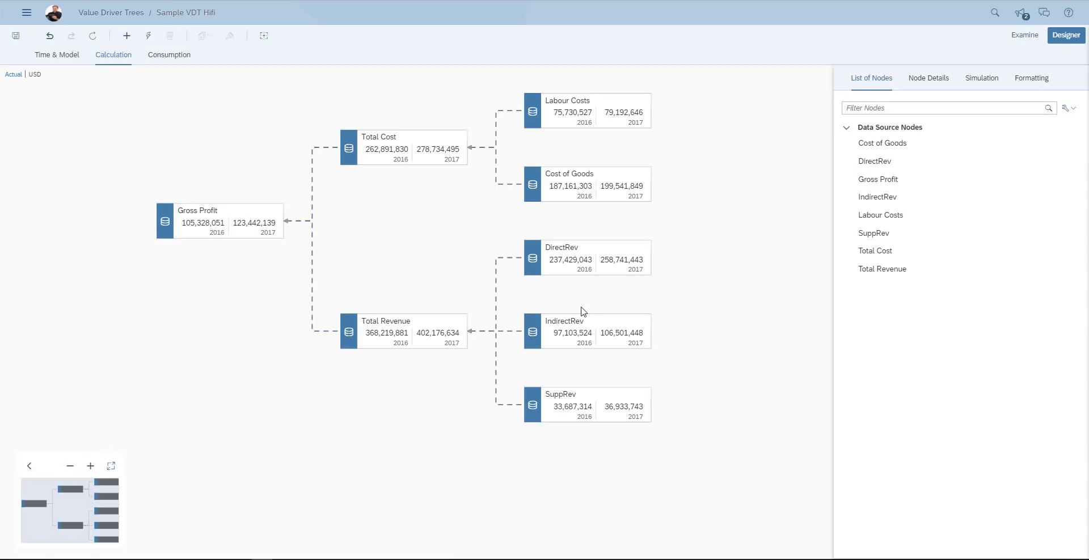
pyautogui.click(635, 109)
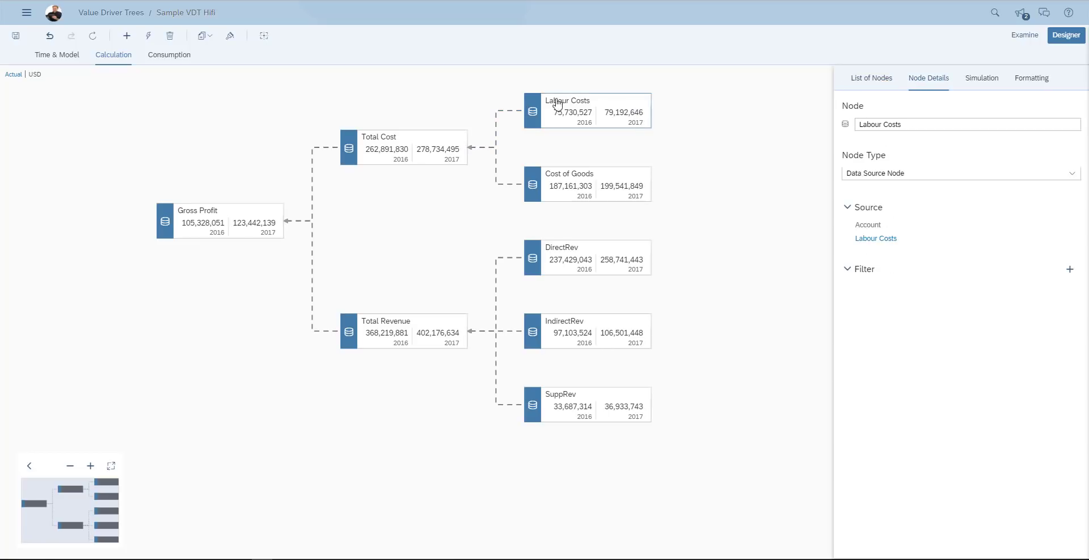
pyautogui.click(214, 45)
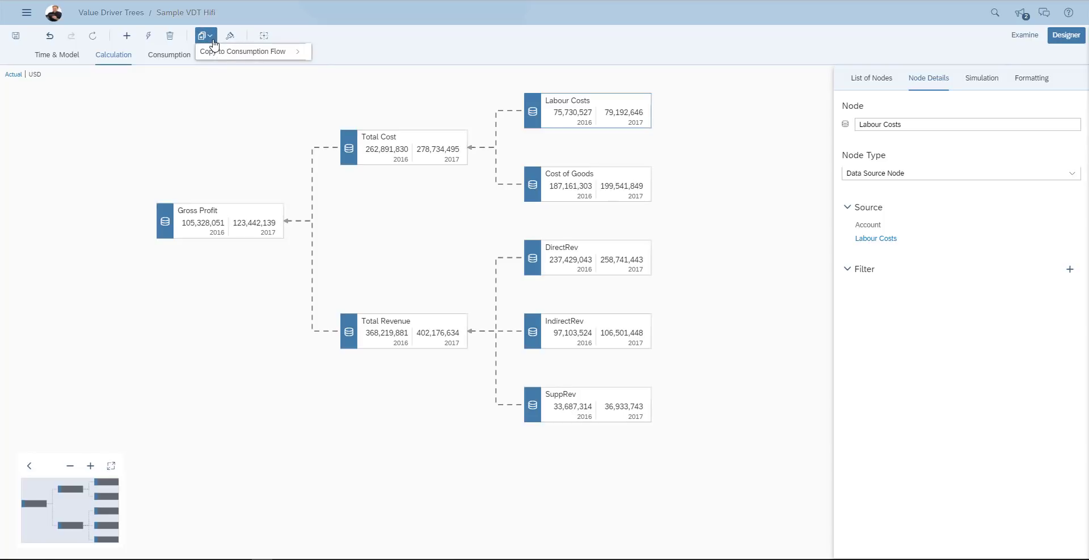
pyautogui.moveTo(219, 54)
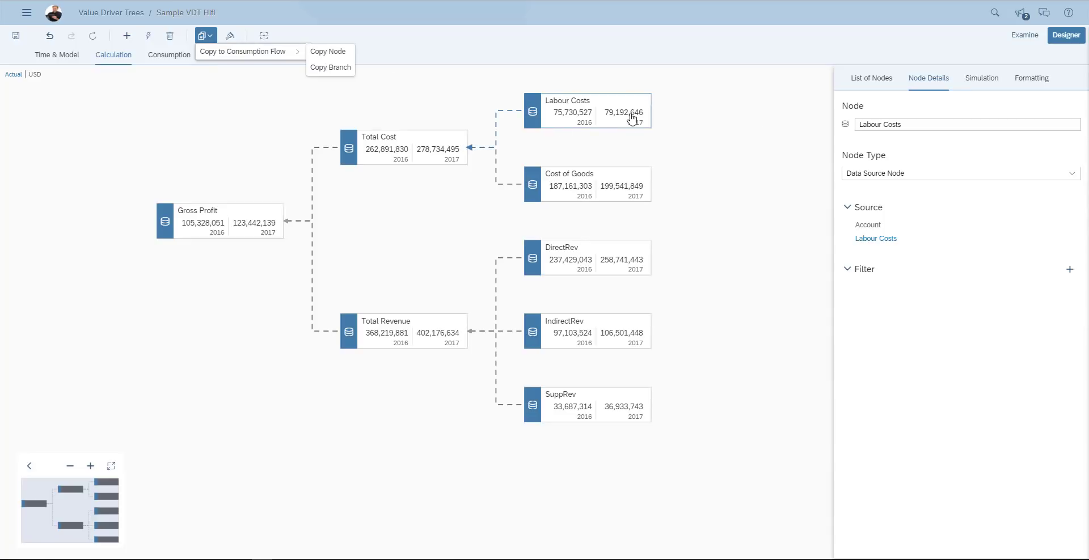
pyautogui.moveTo(632, 118)
pyautogui.click(409, 102)
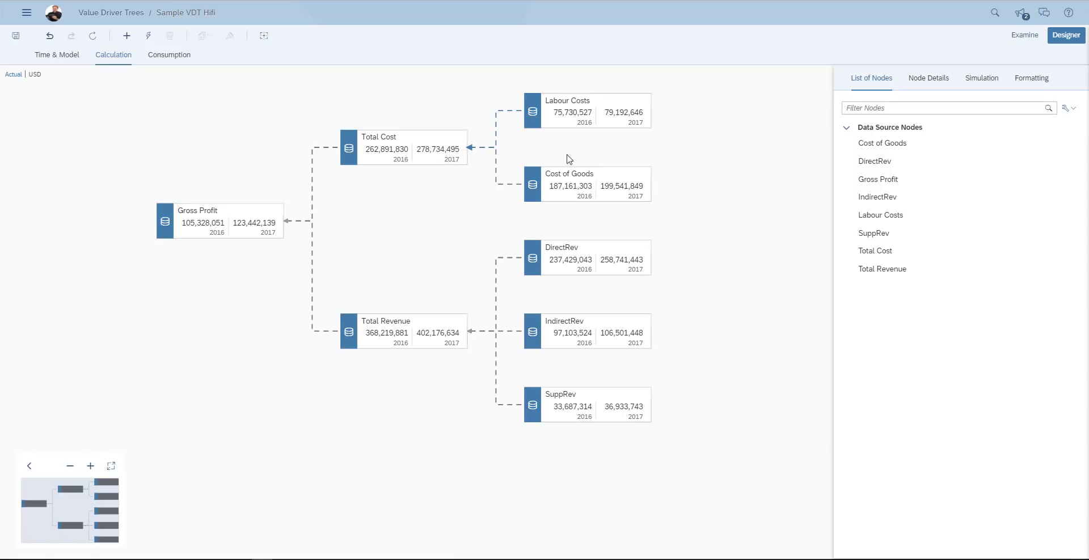
# Copy the Total Cost branch to the consumption flow and remove that branch from the flow again
pyautogui.click(429, 141)
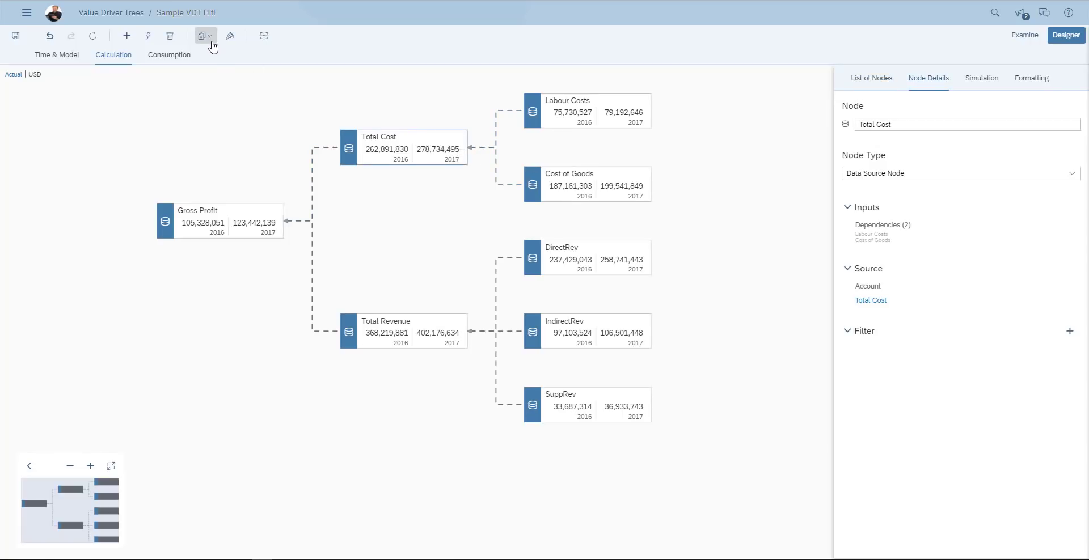
pyautogui.click(206, 36)
pyautogui.moveTo(279, 62)
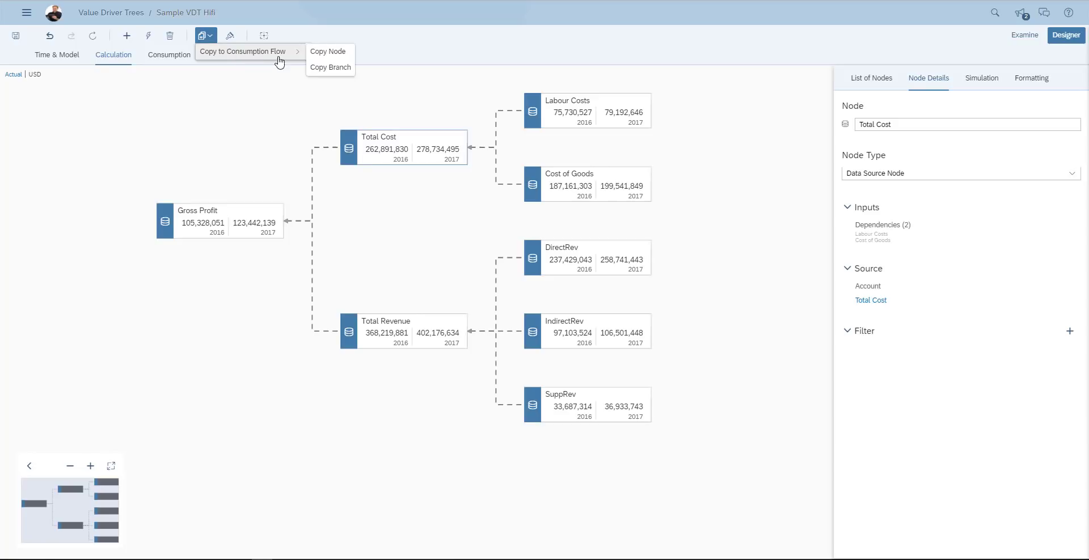
pyautogui.click(329, 68)
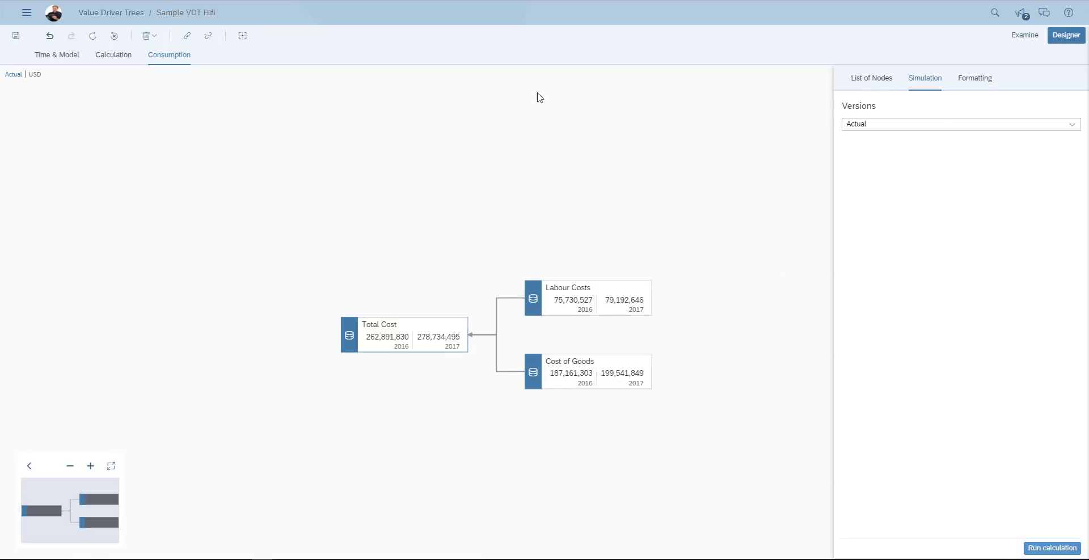
pyautogui.click(150, 36)
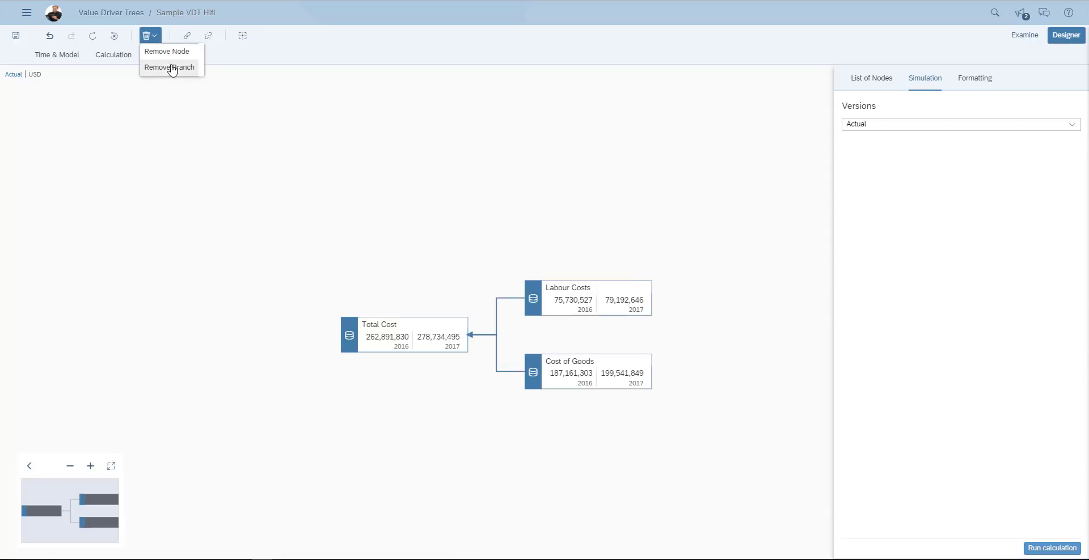
pyautogui.click(172, 67)
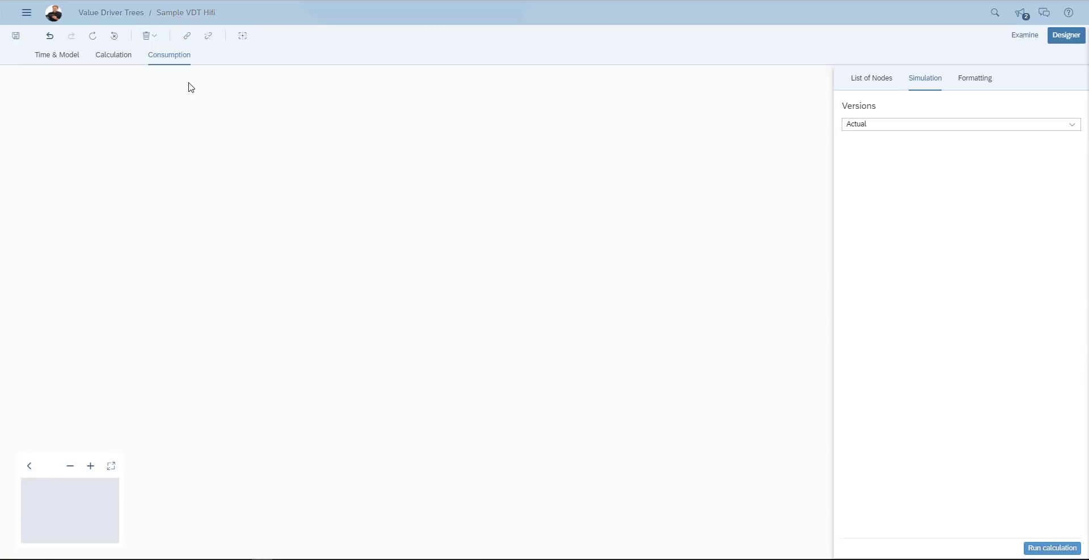
# Copy the whole Gross Profit branch from the calculation tree to the consumption flow
pyautogui.click(121, 60)
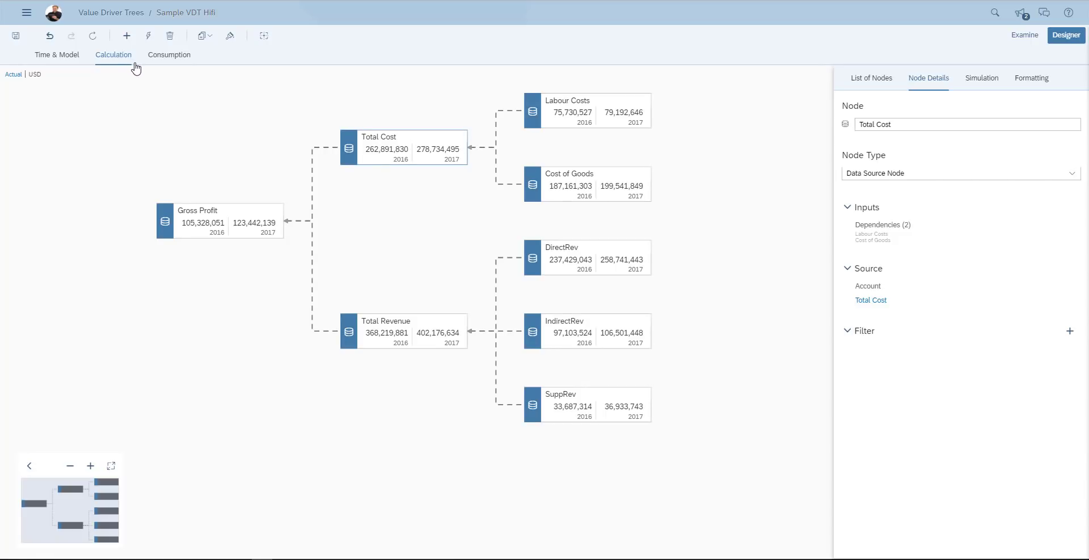
pyautogui.click(236, 218)
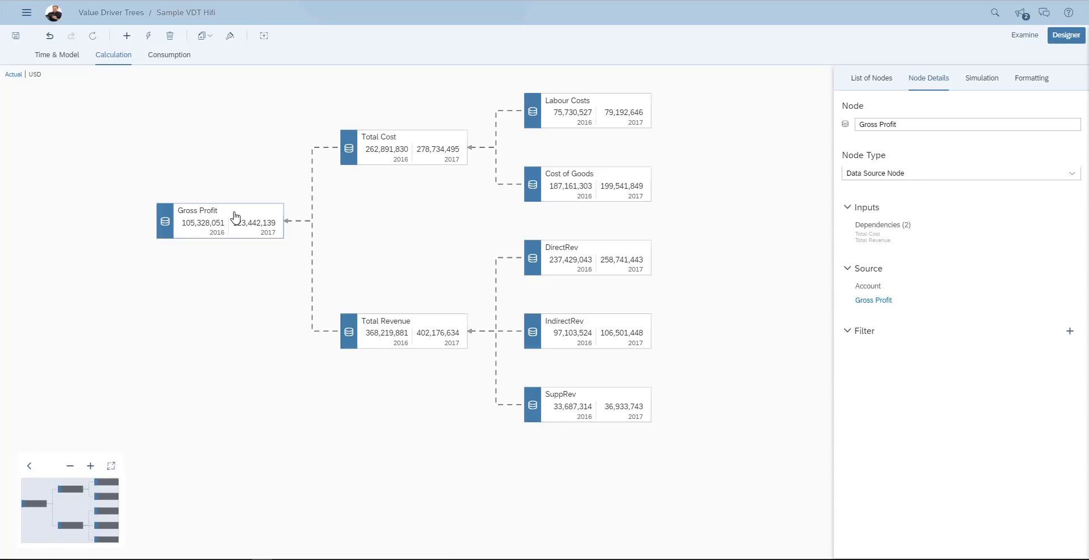
pyautogui.click(204, 36)
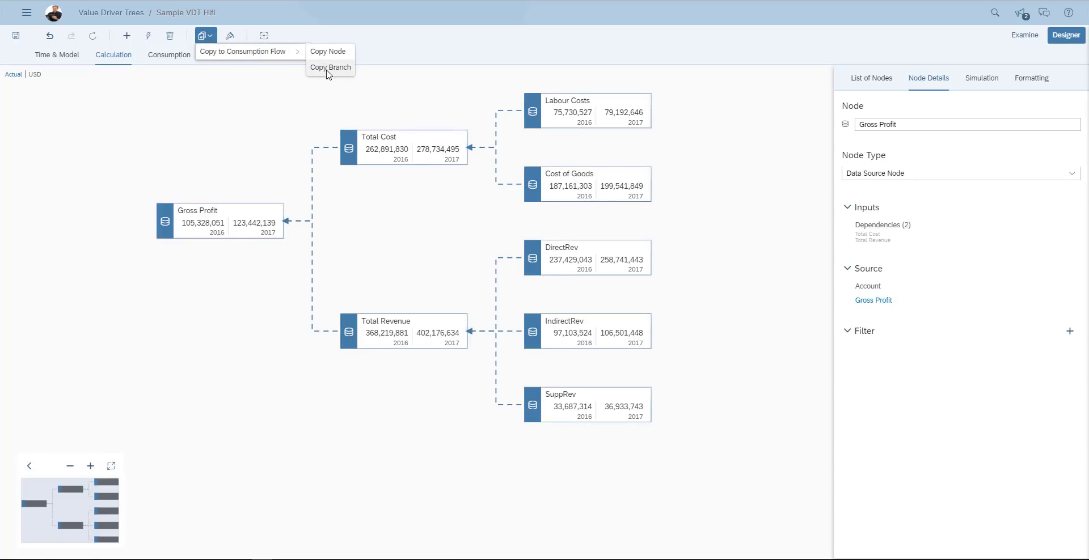
pyautogui.click(327, 69)
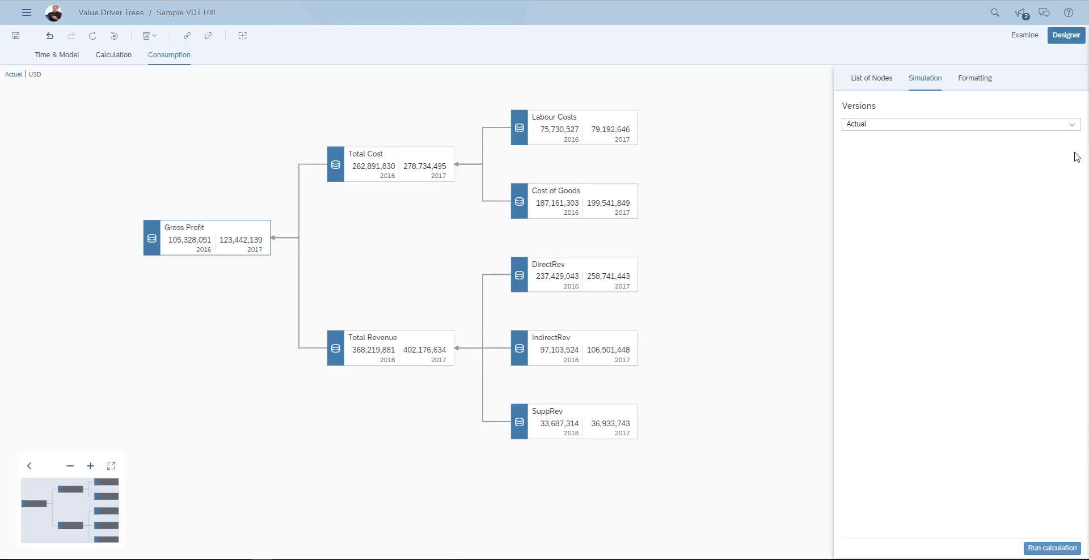
# Choose Actual as the simulation version of the consumption flow and save the value driver tree
pyautogui.click(1076, 128)
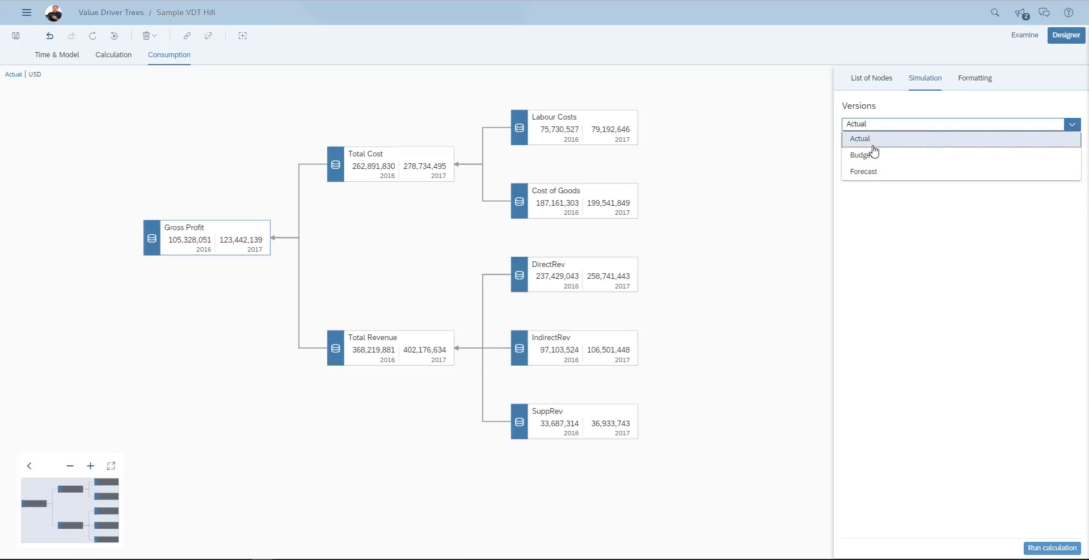
pyautogui.click(874, 145)
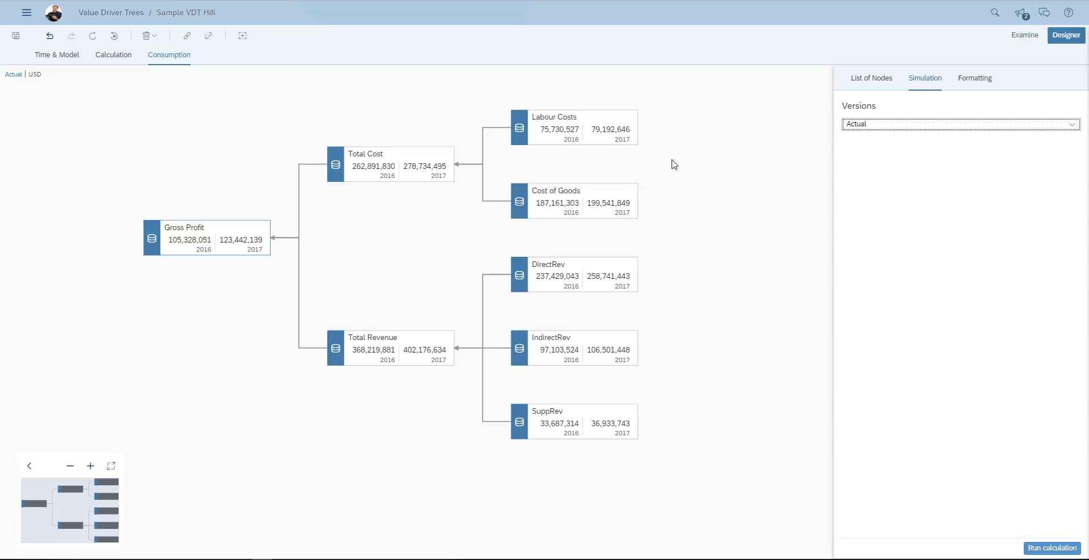
pyautogui.click(608, 135)
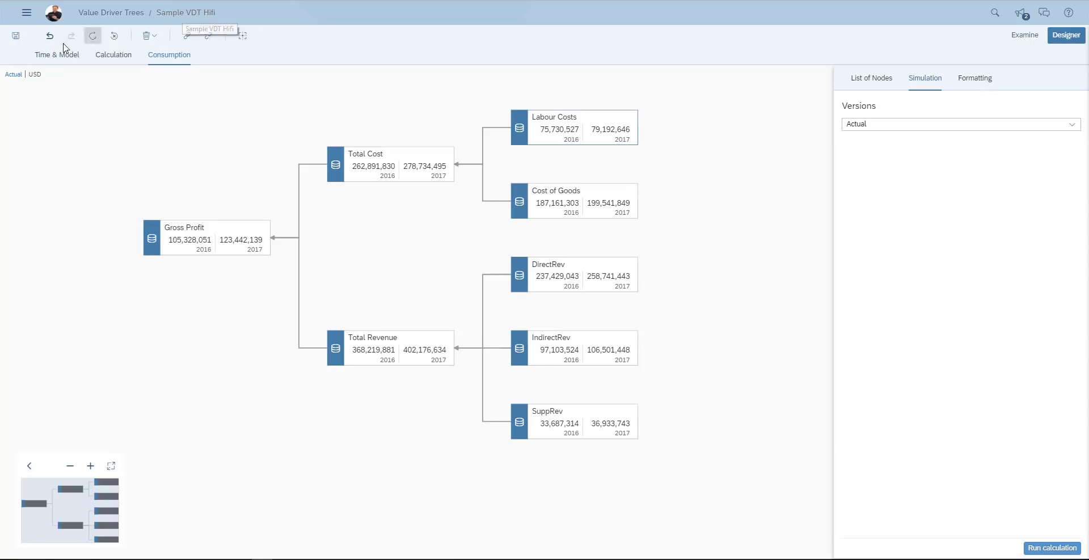
pyautogui.click(17, 38)
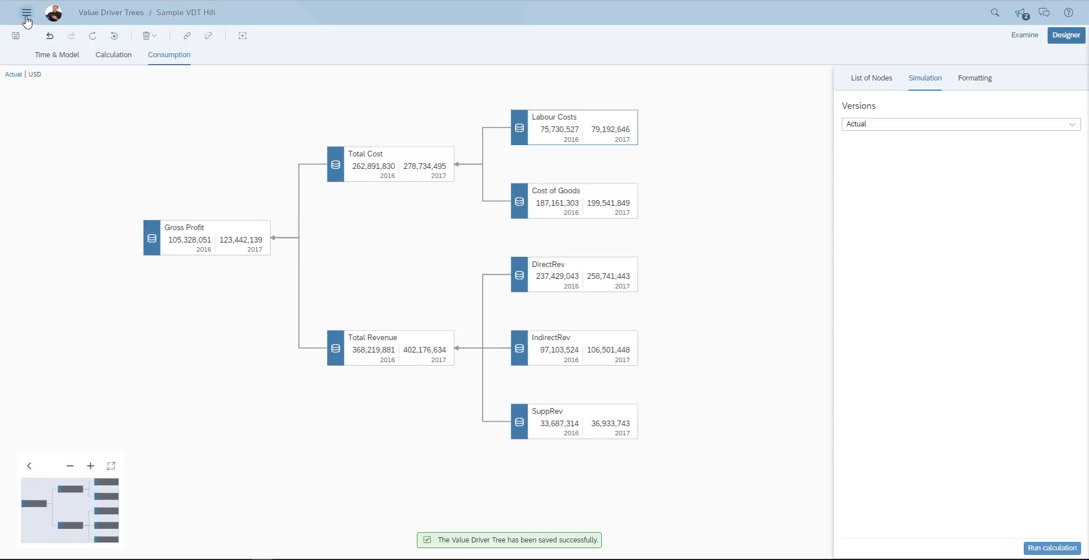
# Create a new story that starts with a canvas page
pyautogui.click(26, 18)
pyautogui.moveTo(106, 59)
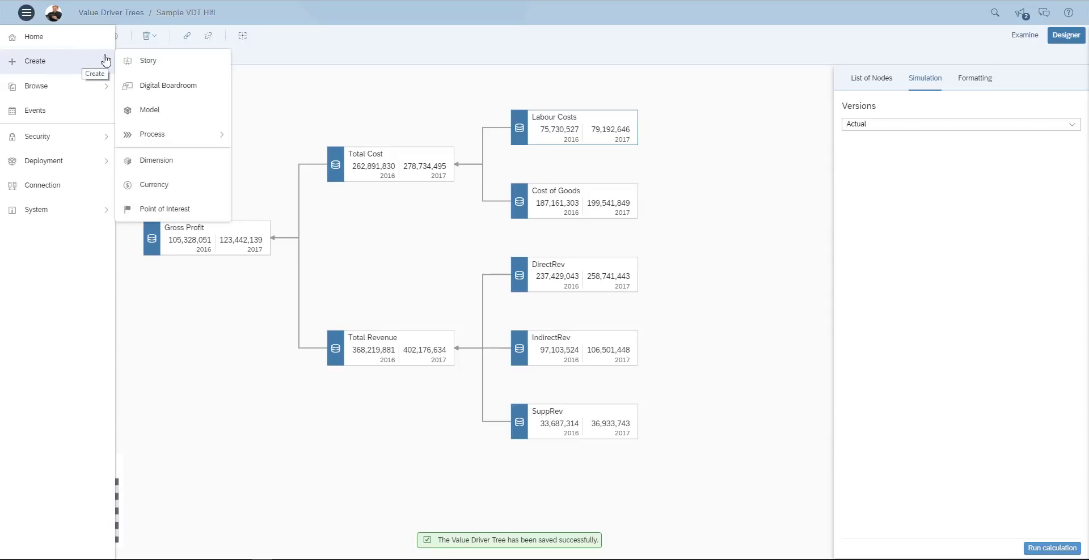
pyautogui.click(145, 63)
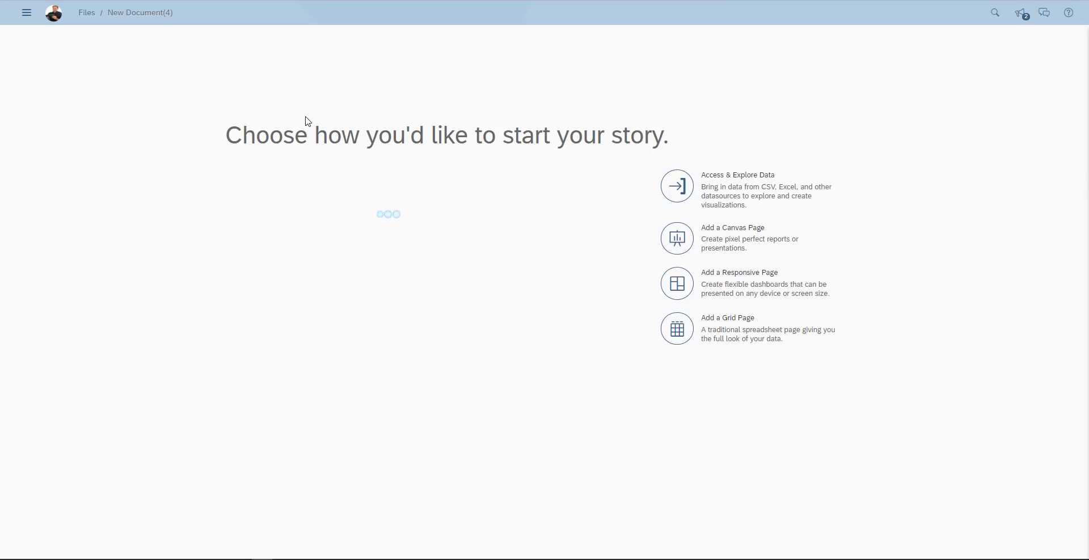
pyautogui.click(679, 241)
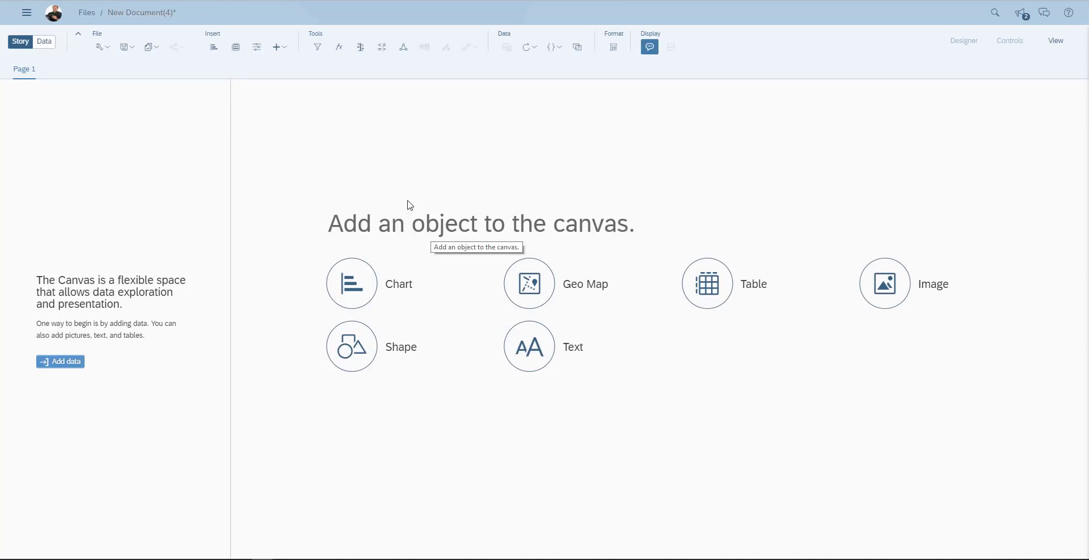
# Insert the value driver tree Sample VDT Hifi into the canvas page, searching for it with "hif"
pyautogui.click(282, 50)
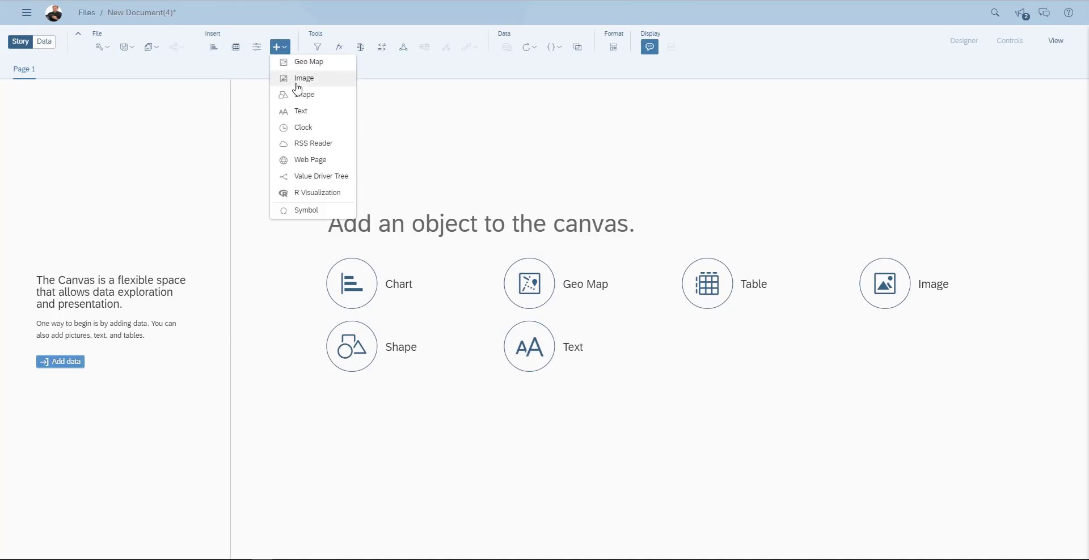
pyautogui.click(326, 179)
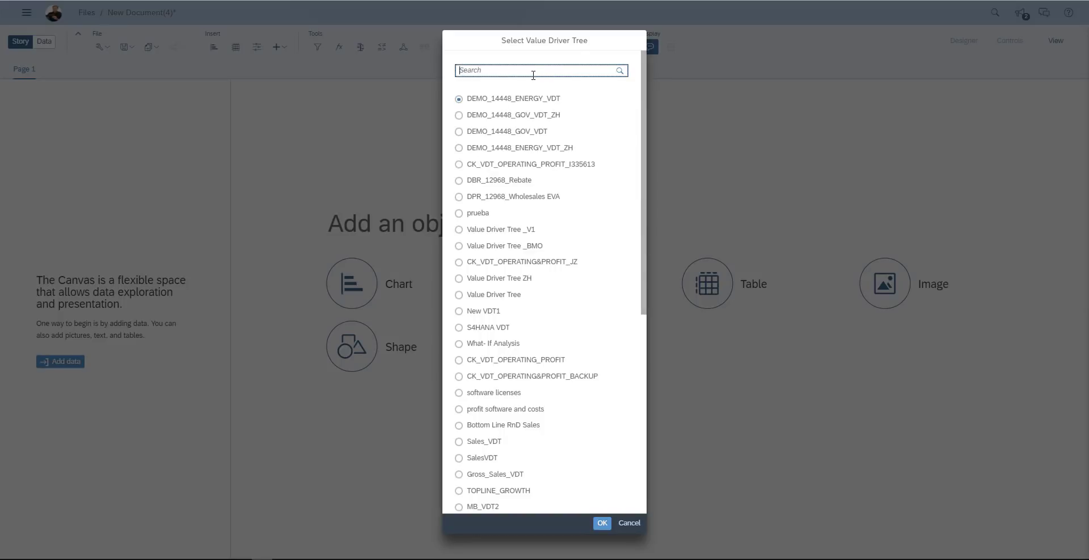
pyautogui.write('hih')
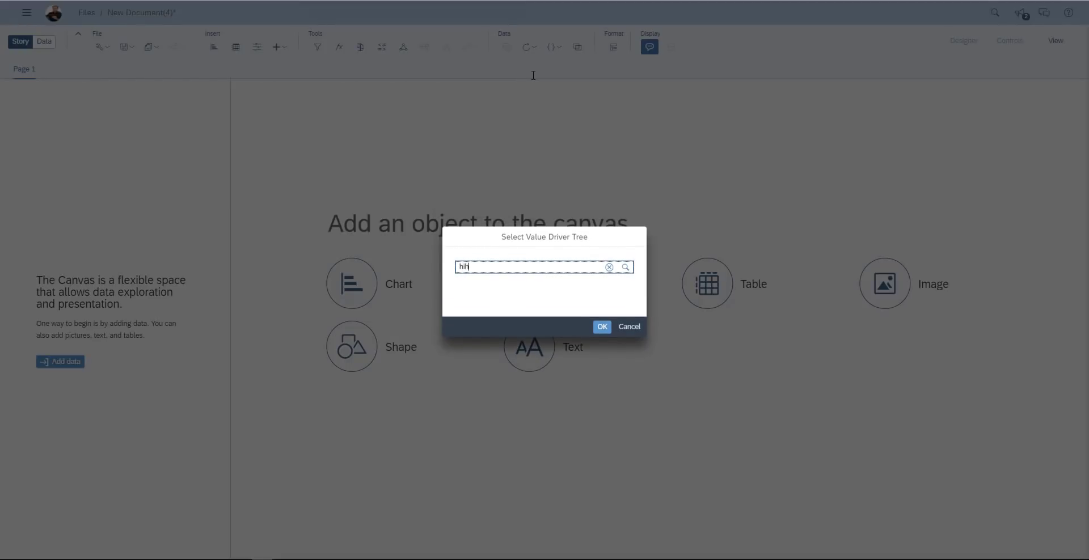
pyautogui.press('BackSpace')
pyautogui.write('f')
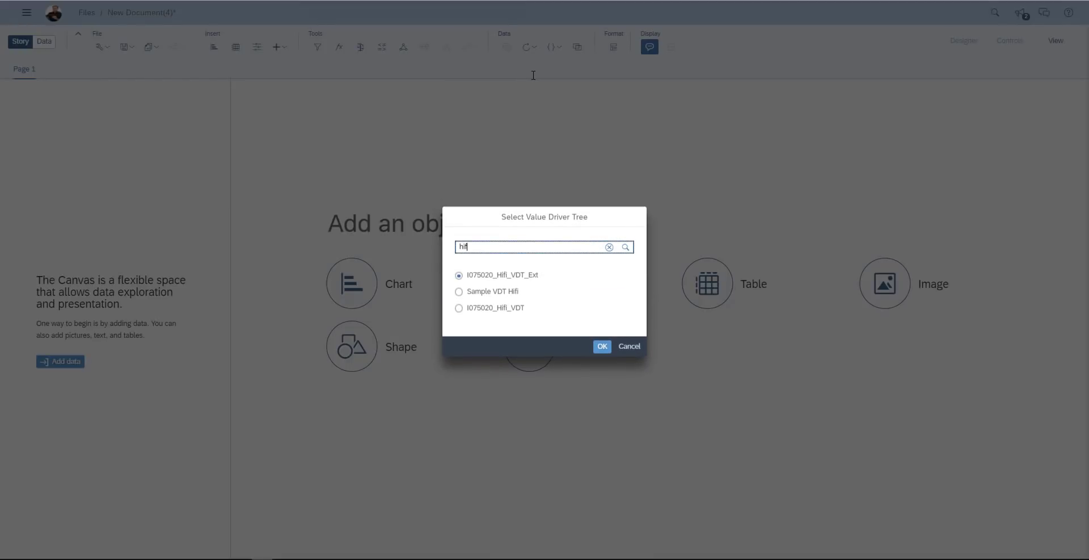
pyautogui.click(476, 294)
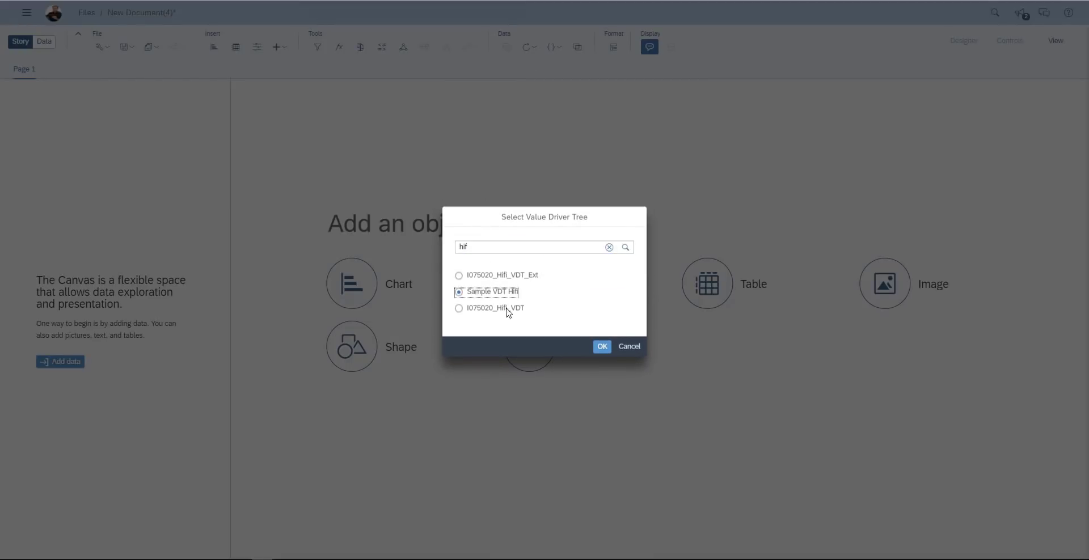
pyautogui.click(604, 349)
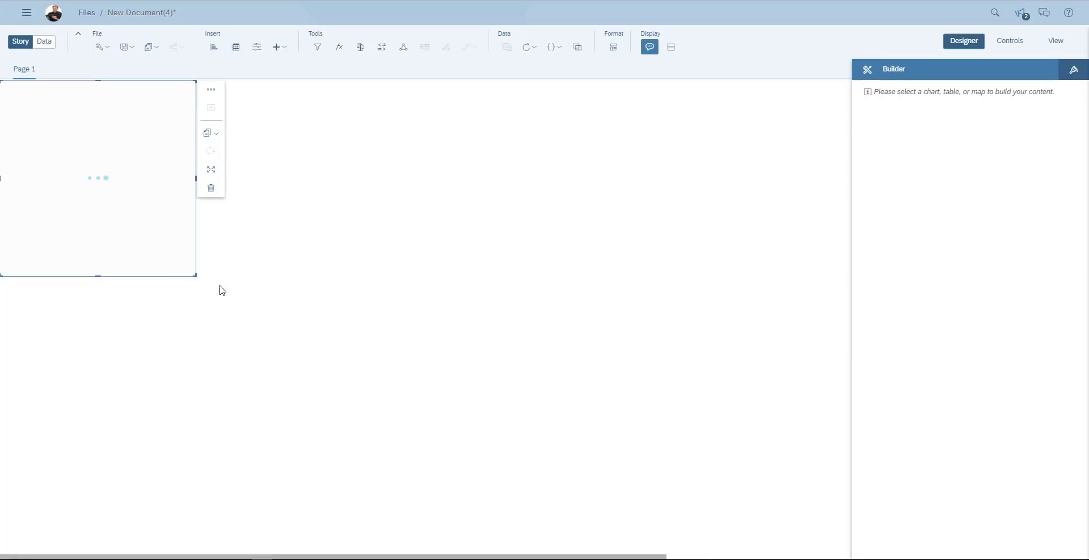
# Enlarge the value driver tree's frame on the canvas and magnify the nodes so their values are readable
pyautogui.moveTo(196, 276); pyautogui.dragTo(548, 399)
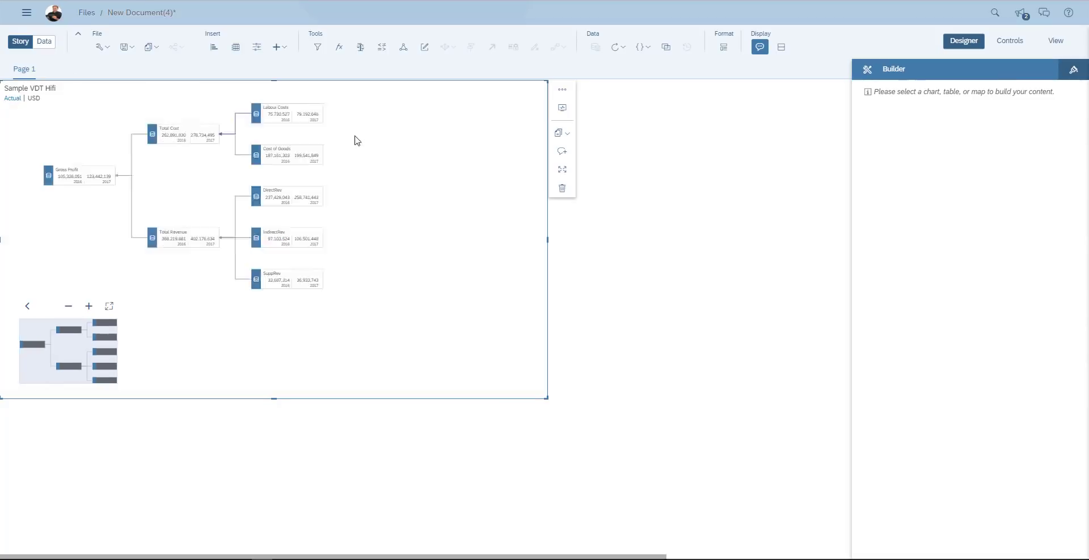
pyautogui.click(90, 306)
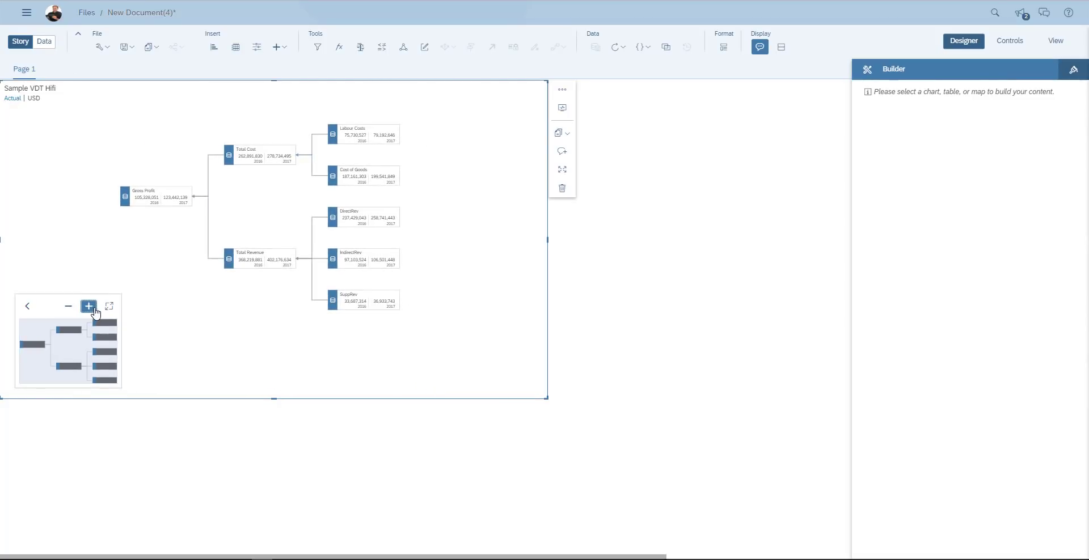
pyautogui.click(90, 306)
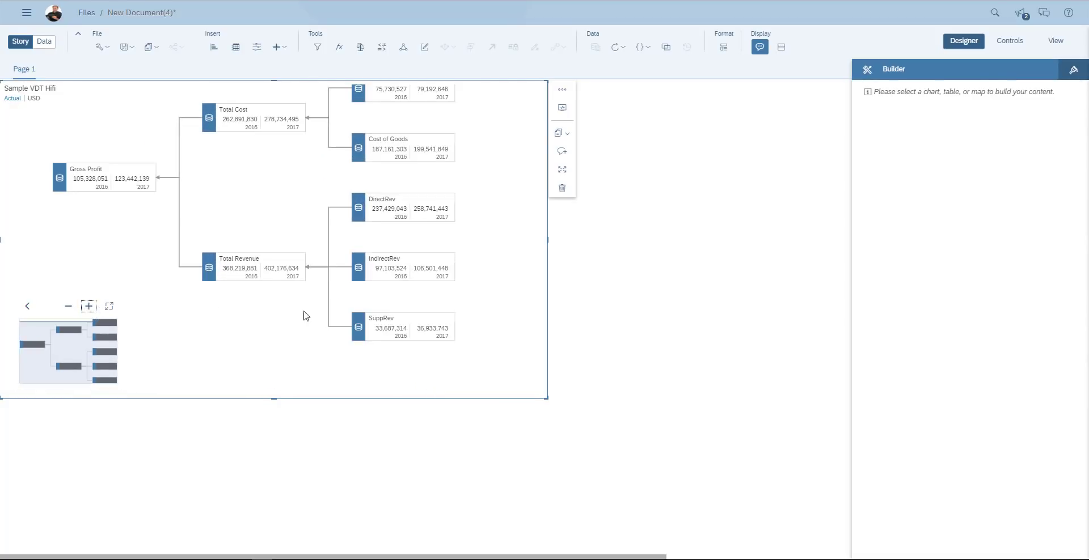
# Simulate a 14% increase of the 2017 IndirectRev value in the tree and apply it
pyautogui.click(440, 278)
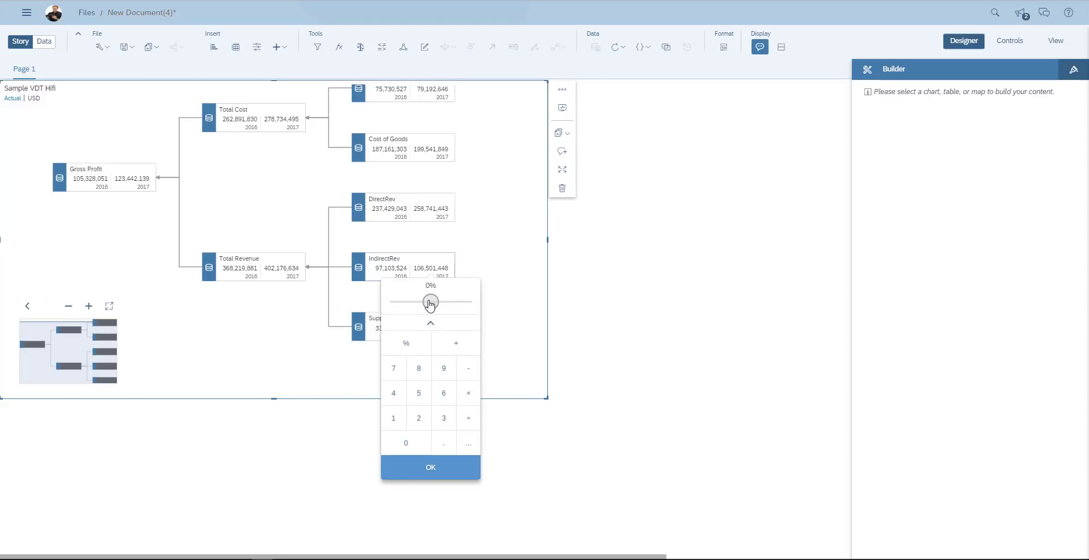
pyautogui.moveTo(431, 303); pyautogui.dragTo(450, 309)
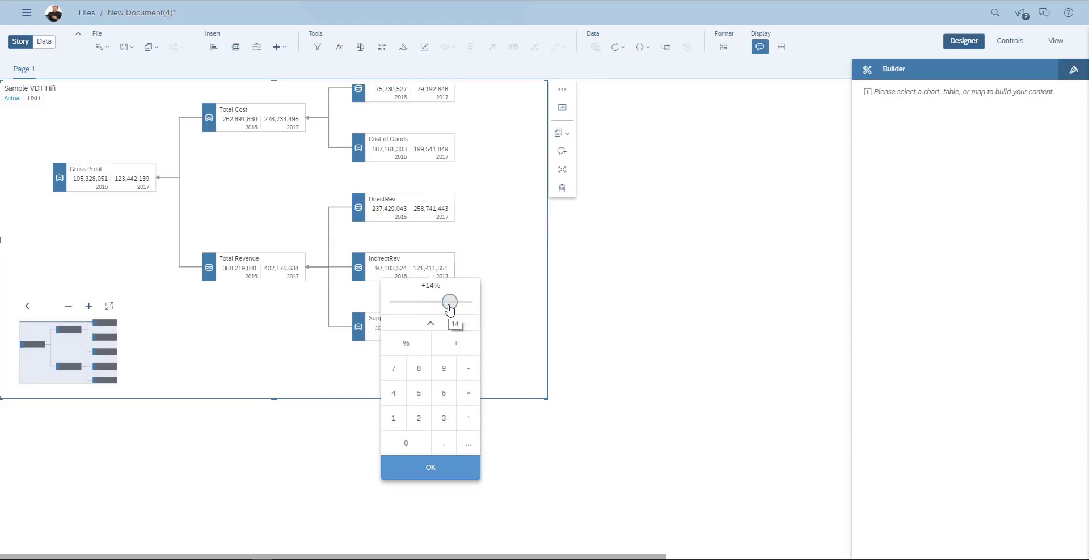
pyautogui.click(458, 475)
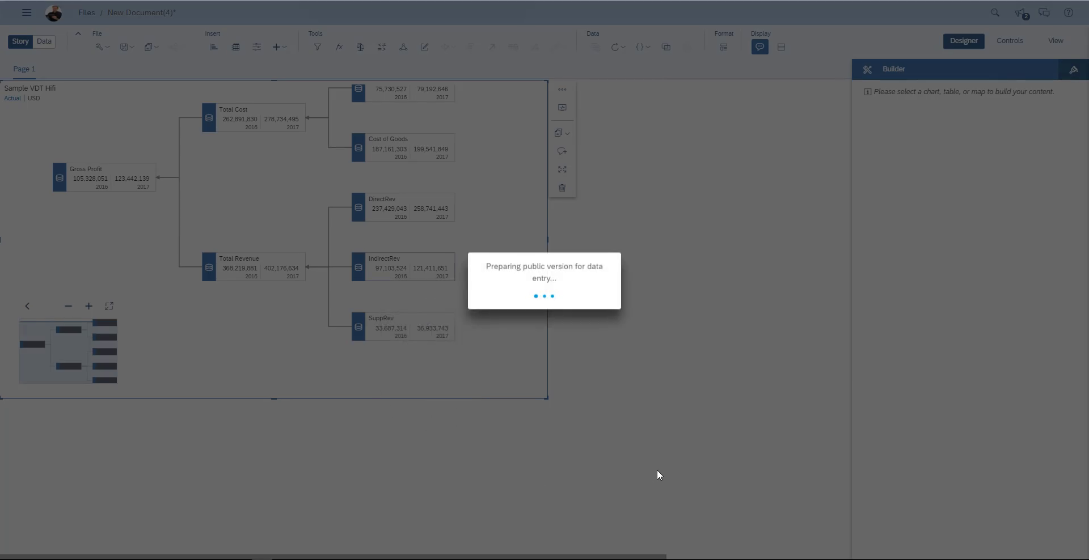